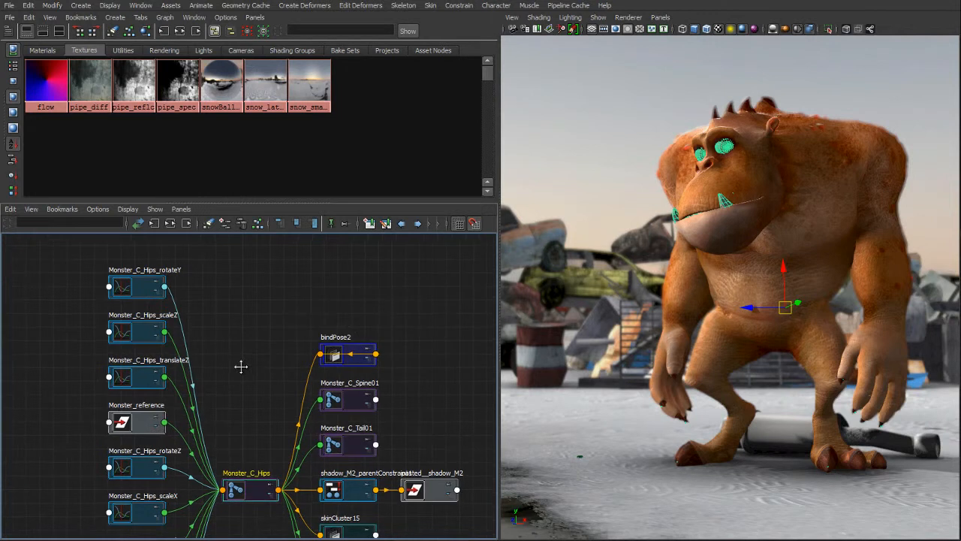
- Clear the selection and switch the node titles in the graph from names to node types and to hidden
{"action": "scroll", "coordinate": [225, 345], "scroll_direction": "down", "scroll_amount": 3}
{"action": "scroll", "coordinate": [215, 349], "scroll_direction": "down", "scroll_amount": 1}
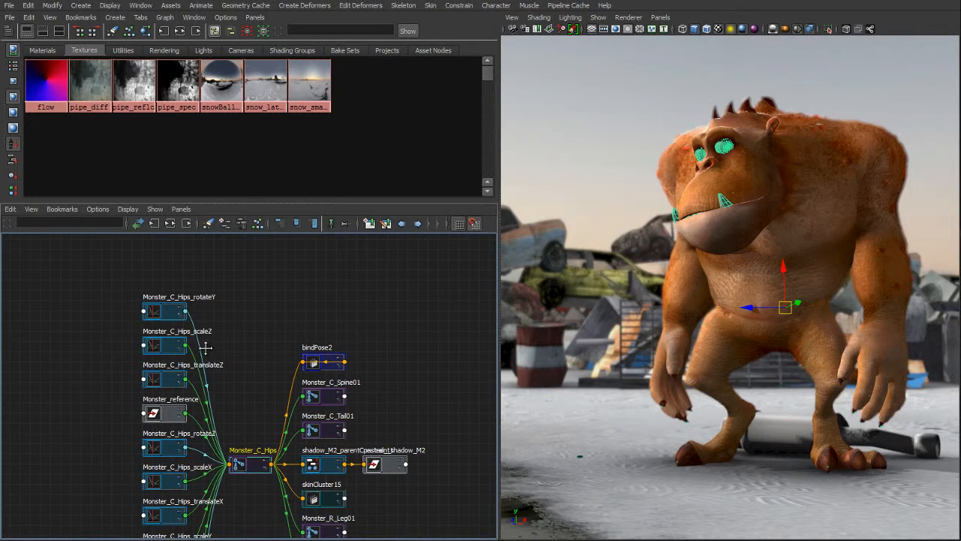
{"action": "scroll", "coordinate": [201, 348], "scroll_direction": "up", "scroll_amount": 4}
{"action": "scroll", "coordinate": [237, 351], "scroll_direction": "up", "scroll_amount": 1}
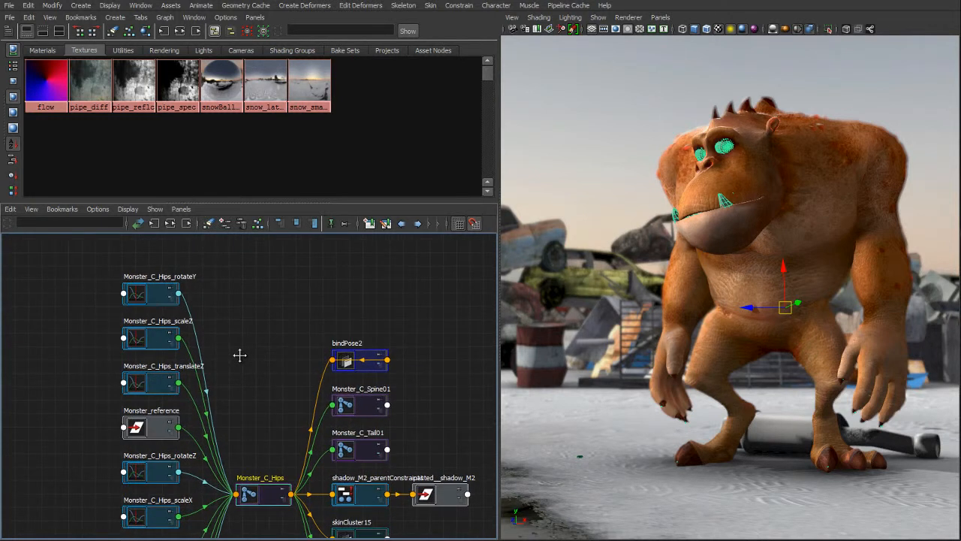
{"action": "left_click", "coordinate": [255, 363]}
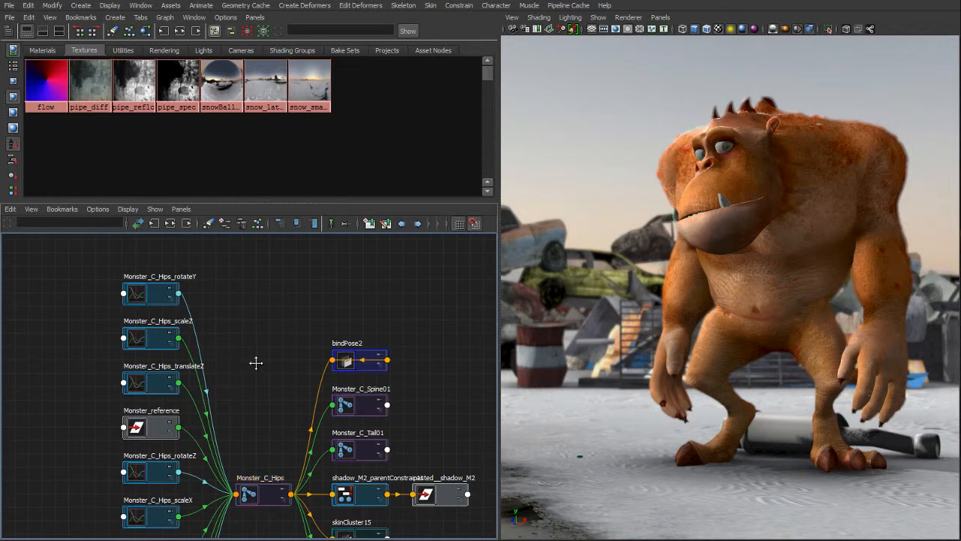
{"action": "key", "text": "t"}
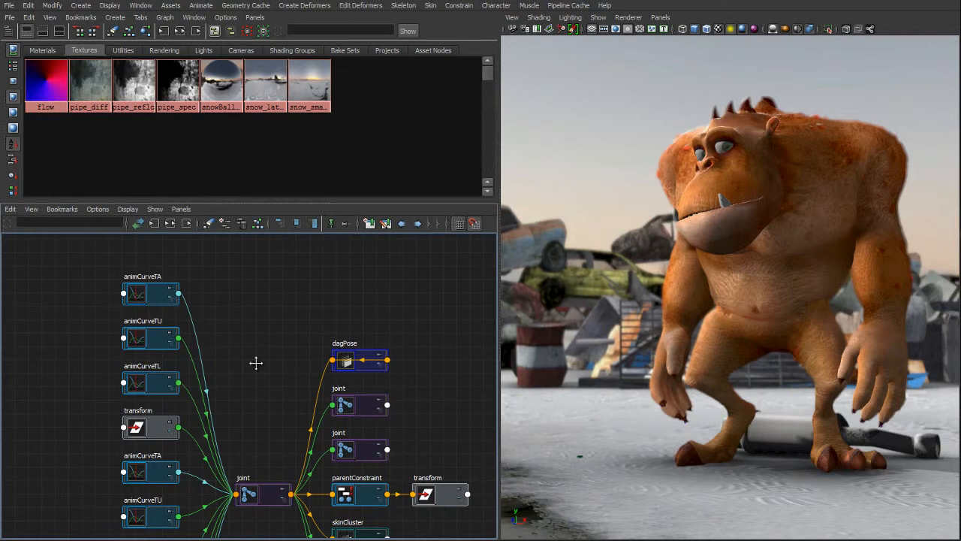
{"action": "key", "text": "t"}
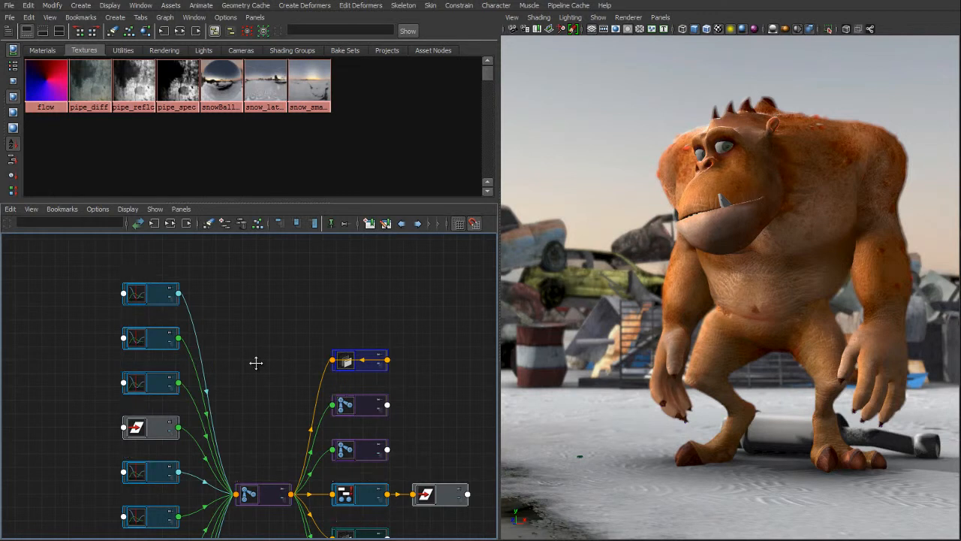
{"action": "scroll", "coordinate": [259, 364], "scroll_direction": "down", "scroll_amount": 2}
{"action": "middle_click_drag", "start_coordinate": [299, 418], "coordinate": [277, 350], "text": "alt"}
{"action": "middle_click_drag", "start_coordinate": [245, 323], "coordinate": [236, 346], "text": "alt"}
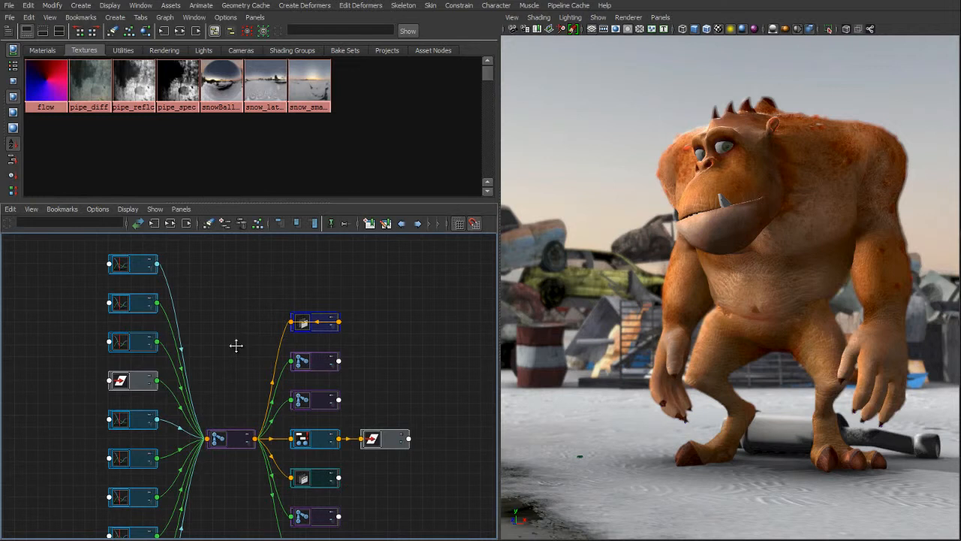
- Select the muffler pipe lying behind the monster's foot and graph its material network in the node editor
{"action": "left_click", "coordinate": [804, 431]}
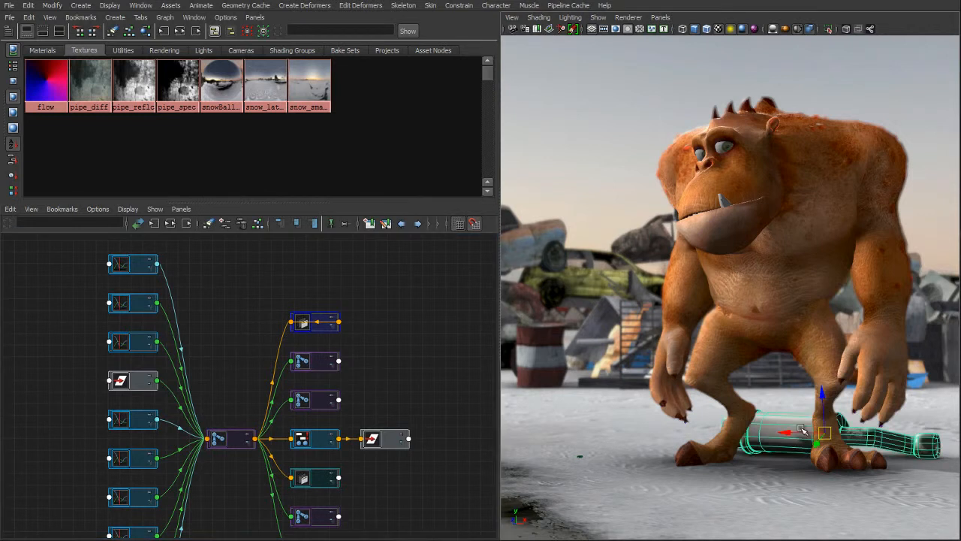
{"action": "right_click", "coordinate": [244, 284]}
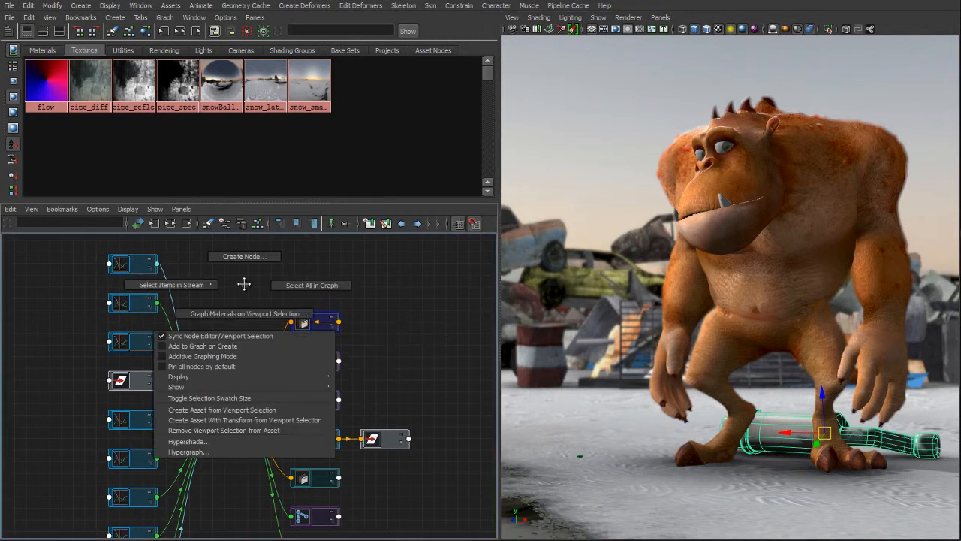
{"action": "right_click_drag", "start_coordinate": [244, 288], "coordinate": [244, 313]}
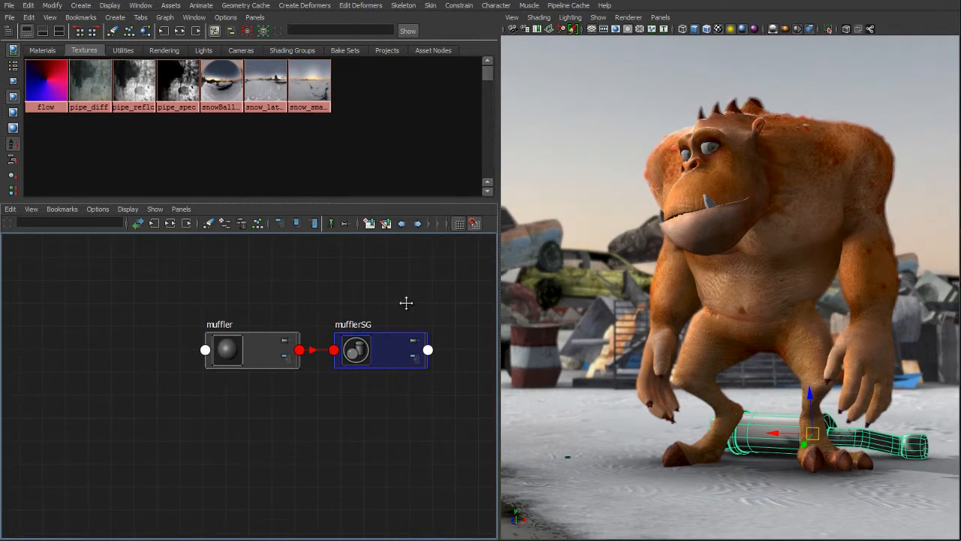
- Add the snowBall and pipe_diff textures to the graph and line up all nodes in a row before mufflerSG
{"action": "middle_click_drag", "start_coordinate": [221, 85], "coordinate": [40, 325]}
{"action": "left_click_drag", "start_coordinate": [91, 340], "coordinate": [24, 342]}
{"action": "middle_click_drag", "start_coordinate": [97, 345], "coordinate": [152, 343], "text": "alt"}
{"action": "middle_click_drag", "start_coordinate": [93, 75], "coordinate": [141, 342]}
{"action": "left_click_drag", "start_coordinate": [181, 368], "coordinate": [174, 348]}
{"action": "left_click_drag", "start_coordinate": [358, 351], "coordinate": [355, 344]}
{"action": "left_click_drag", "start_coordinate": [469, 346], "coordinate": [447, 343]}
{"action": "middle_click_drag", "start_coordinate": [259, 291], "coordinate": [266, 288], "text": "alt"}
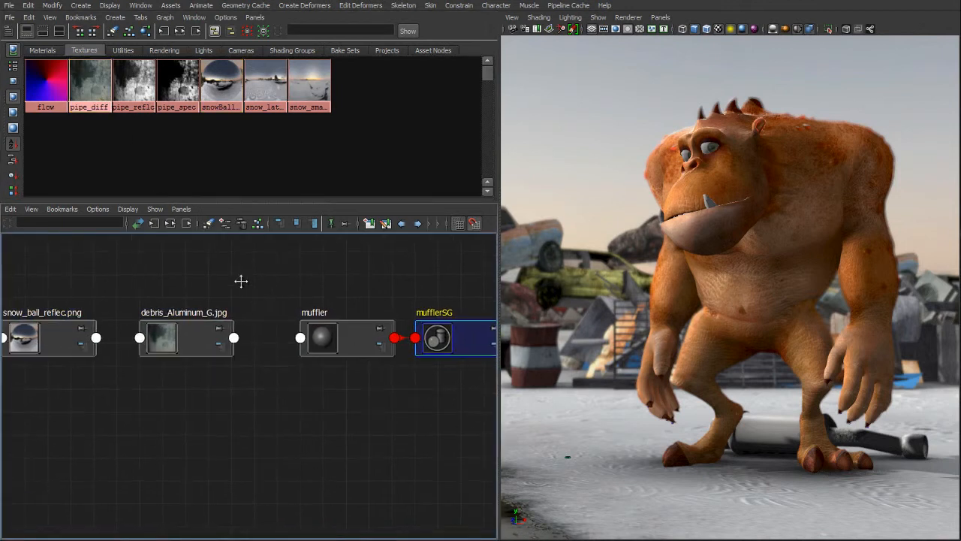
- Expand the muffler and mufflerSG nodes through connected, primary and all attributes, and collapse both again
{"action": "scroll", "coordinate": [313, 277], "scroll_direction": "down", "scroll_amount": 2}
{"action": "middle_click_drag", "start_coordinate": [304, 284], "coordinate": [302, 282], "text": "alt"}
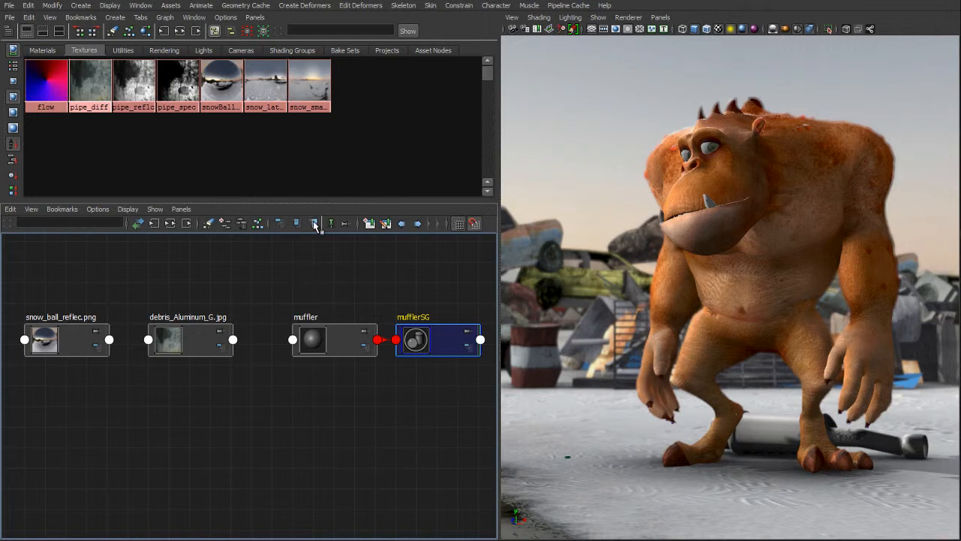
{"action": "middle_click_drag", "start_coordinate": [337, 300], "coordinate": [310, 290], "text": "alt"}
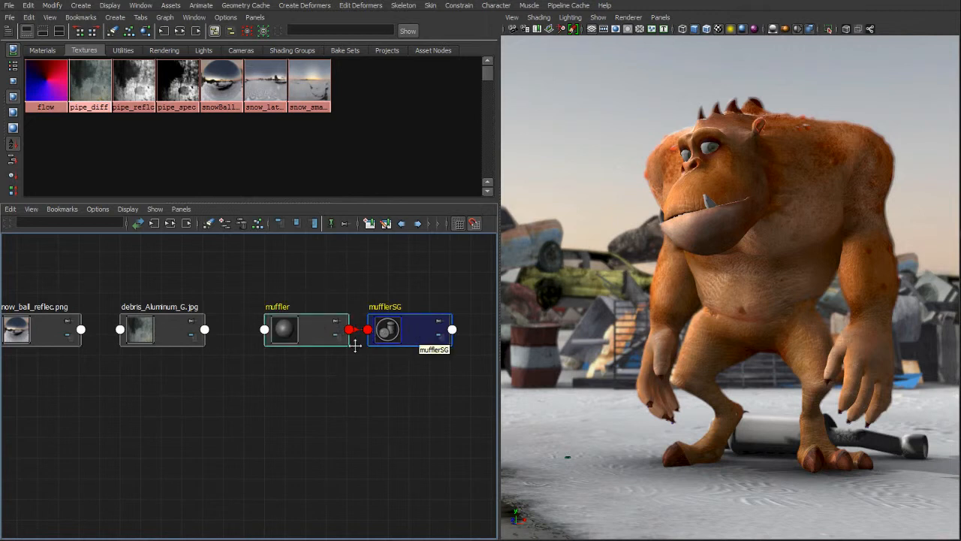
{"action": "middle_click_drag", "start_coordinate": [336, 384], "coordinate": [326, 380], "text": "alt"}
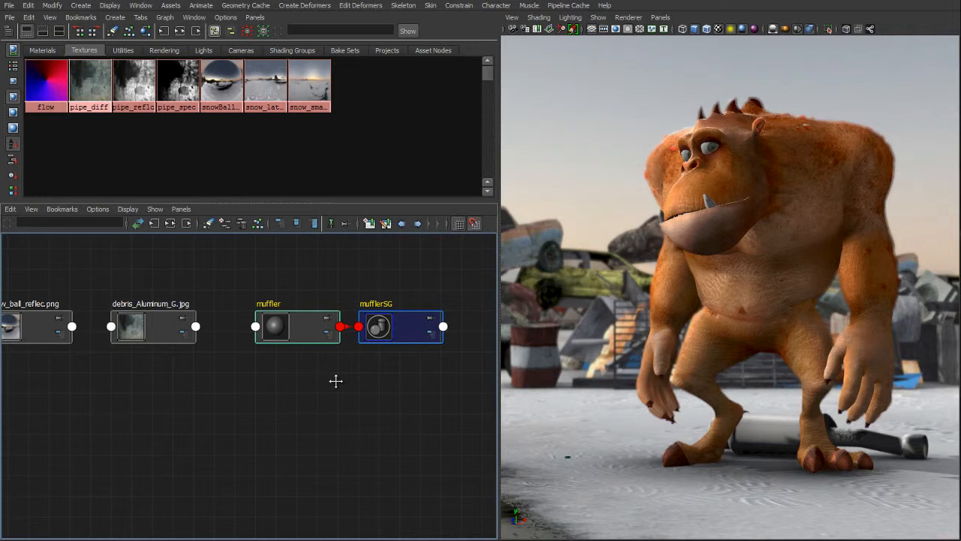
{"action": "key", "text": "2"}
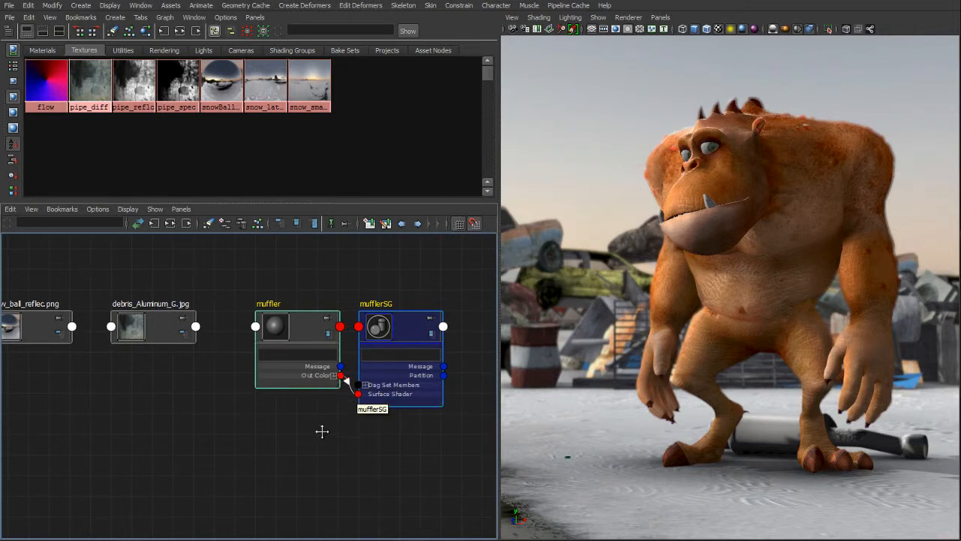
{"action": "key", "text": "3"}
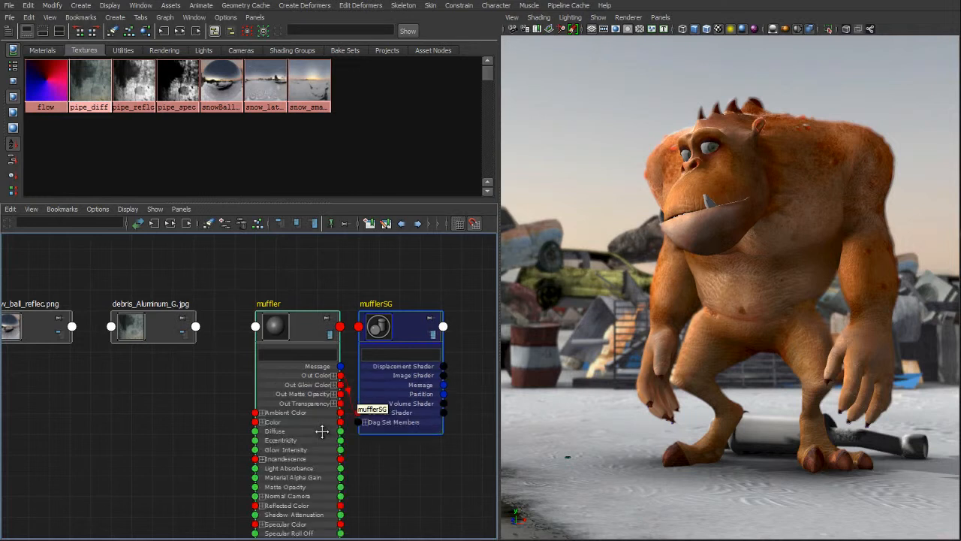
{"action": "middle_click_drag", "start_coordinate": [350, 440], "coordinate": [356, 400], "text": "alt"}
{"action": "key", "text": "4"}
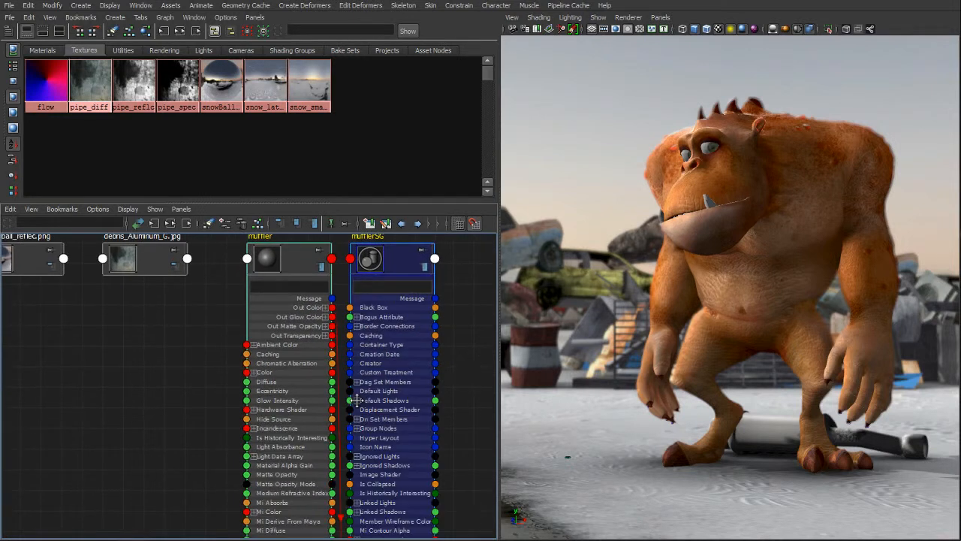
{"action": "middle_click_drag", "start_coordinate": [367, 480], "coordinate": [344, 215], "text": "alt"}
{"action": "middle_click_drag", "start_coordinate": [306, 338], "coordinate": [322, 443], "text": "alt"}
{"action": "middle_click_drag", "start_coordinate": [326, 326], "coordinate": [319, 468], "text": "alt"}
{"action": "middle_click_drag", "start_coordinate": [310, 368], "coordinate": [304, 452], "text": "alt"}
{"action": "mouse_move", "coordinate": [299, 390]}
{"action": "middle_mouse_down", "text": "alt"}
{"action": "mouse_move", "coordinate": [303, 422]}
{"action": "mouse_move", "coordinate": [306, 406]}
{"action": "middle_mouse_up", "text": "alt"}
{"action": "key", "text": "1"}
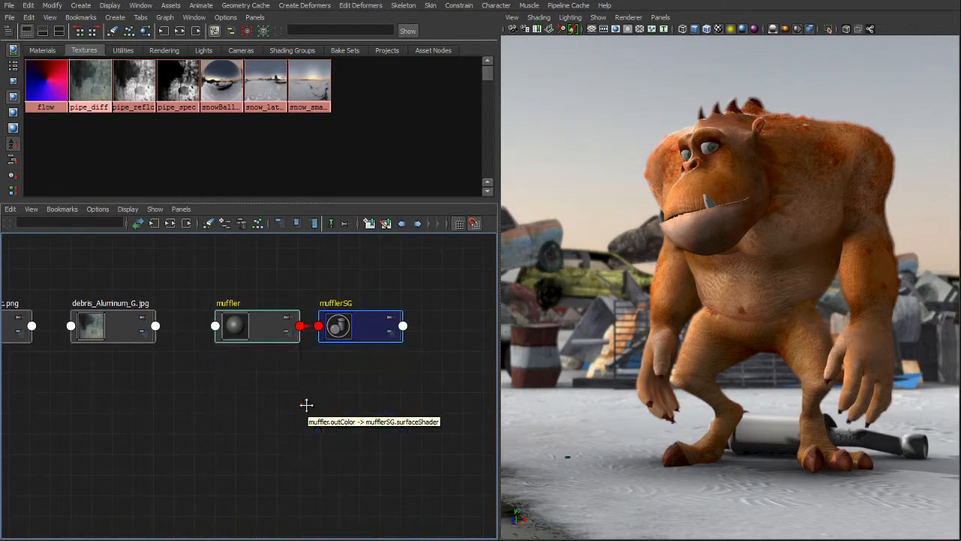
- Enlarge the muffler node's preview swatch and move the mufflerSG node clear of it
{"action": "middle_click_drag", "start_coordinate": [274, 345], "coordinate": [333, 344], "text": "alt"}
{"action": "key", "text": "4"}
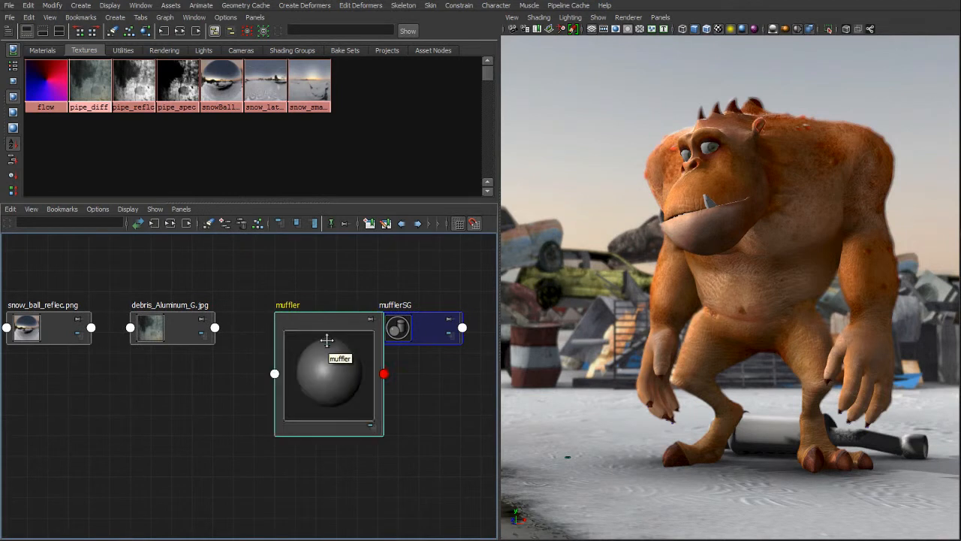
{"action": "left_click_drag", "start_coordinate": [422, 335], "coordinate": [442, 335]}
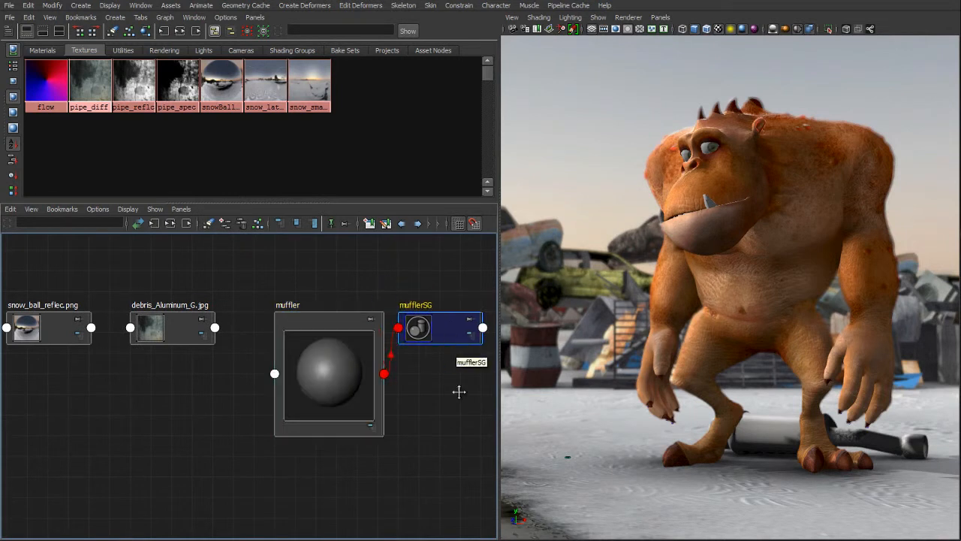
- Connect the Out Color of debris_Aluminum_G.jpg to the muffler material's Color using the collapsed nodes' ports
{"action": "middle_click_drag", "start_coordinate": [272, 401], "coordinate": [250, 392], "text": "alt"}
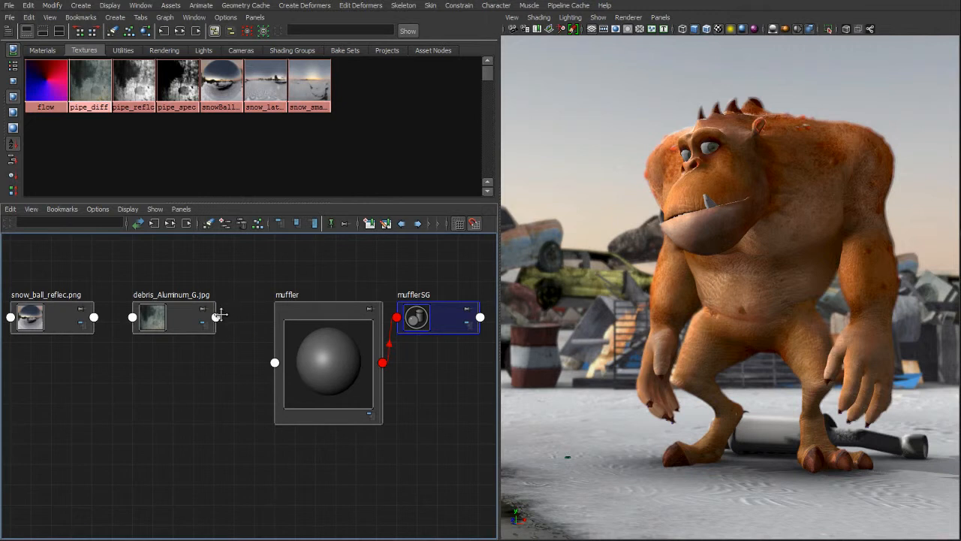
{"action": "left_click", "coordinate": [216, 317]}
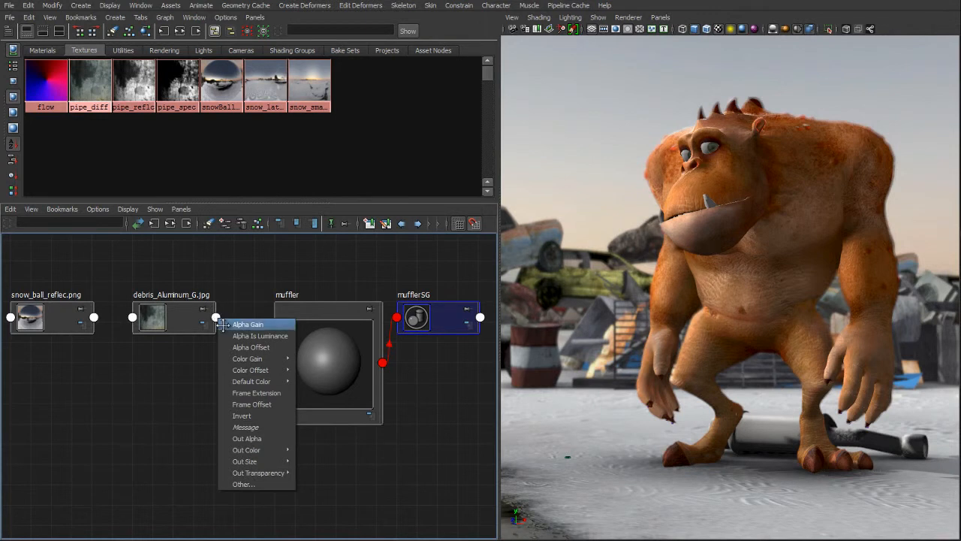
{"action": "mouse_move", "coordinate": [259, 450]}
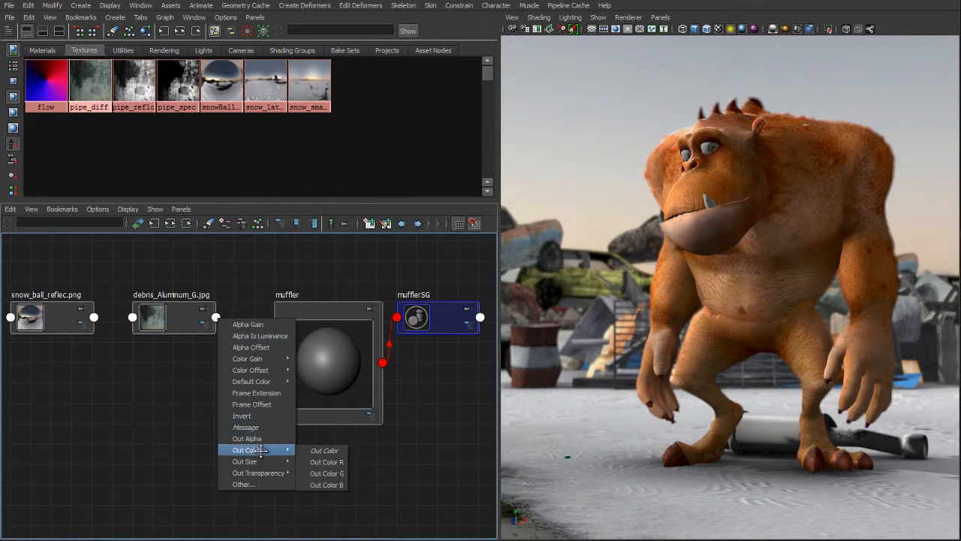
{"action": "left_click", "coordinate": [323, 450]}
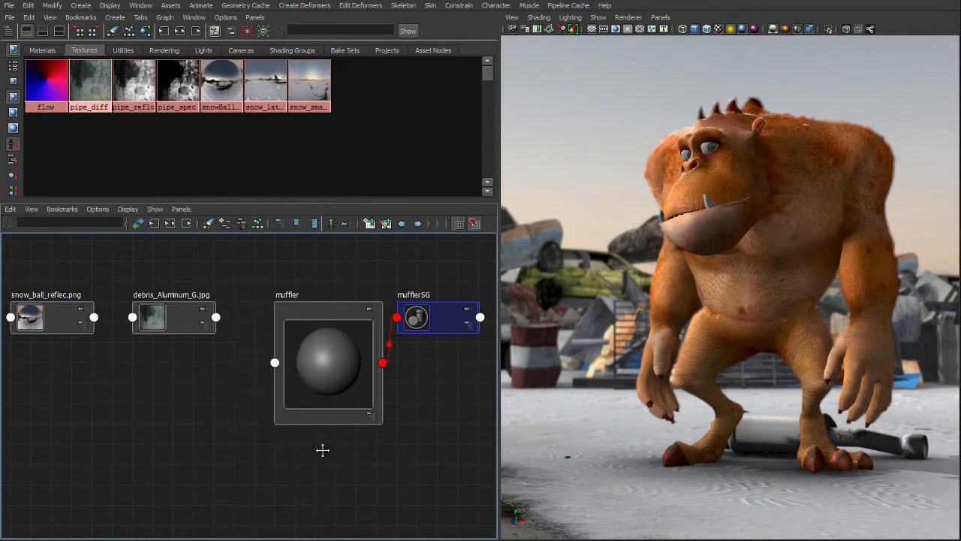
{"action": "left_click", "coordinate": [272, 362]}
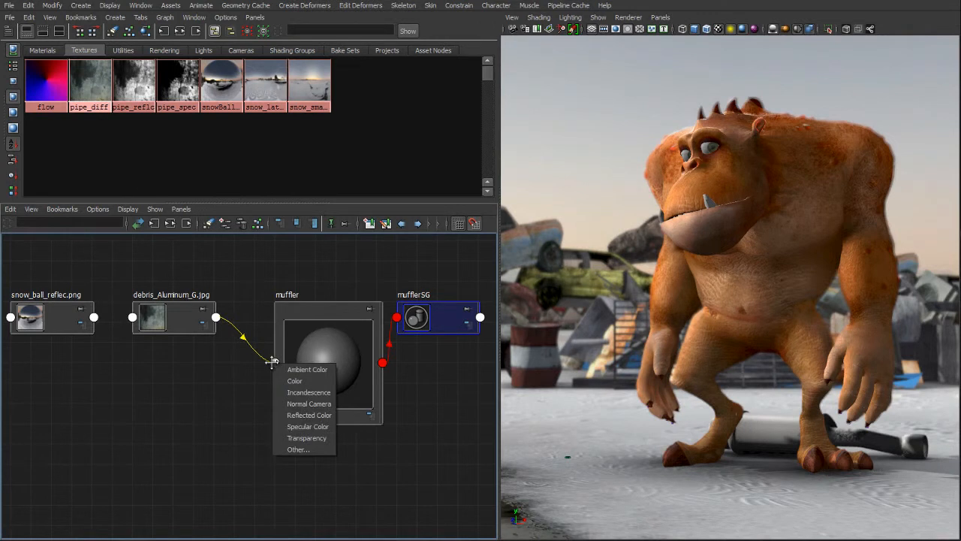
{"action": "left_click", "coordinate": [295, 380]}
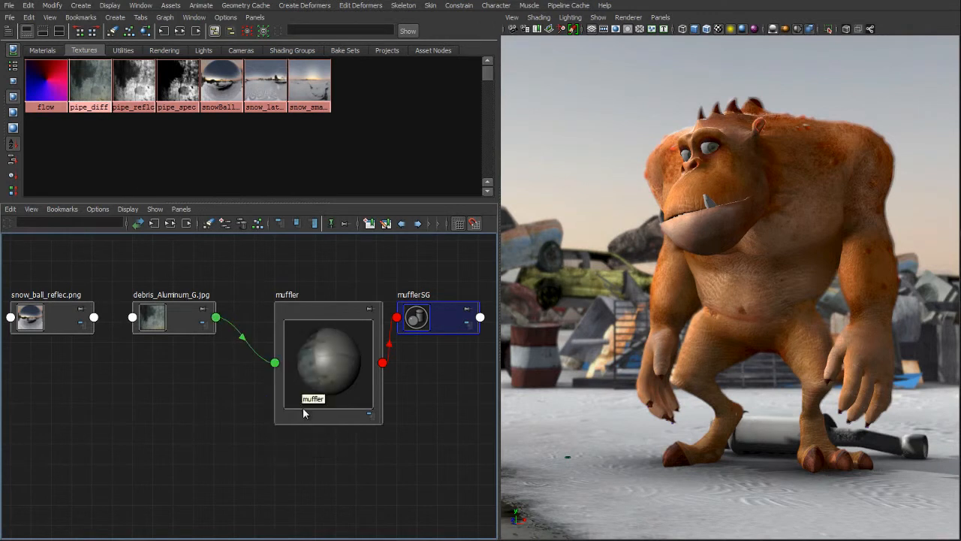
- Expand the debris_Aluminum_G.jpg node to show its attributes and the muffler node to its full primary attribute list
{"action": "middle_click_drag", "start_coordinate": [324, 392], "coordinate": [316, 387], "text": "alt"}
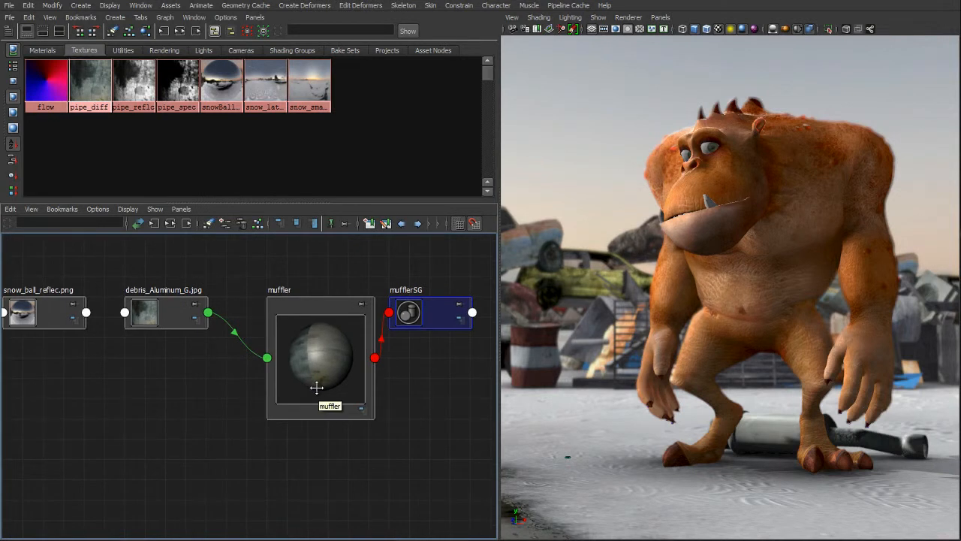
{"action": "left_click", "coordinate": [197, 322]}
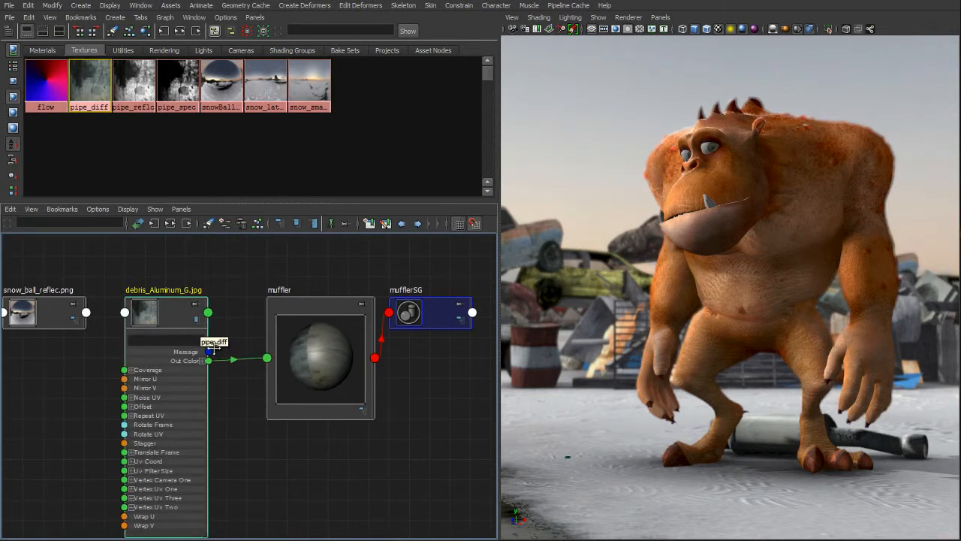
{"action": "left_click", "coordinate": [361, 414]}
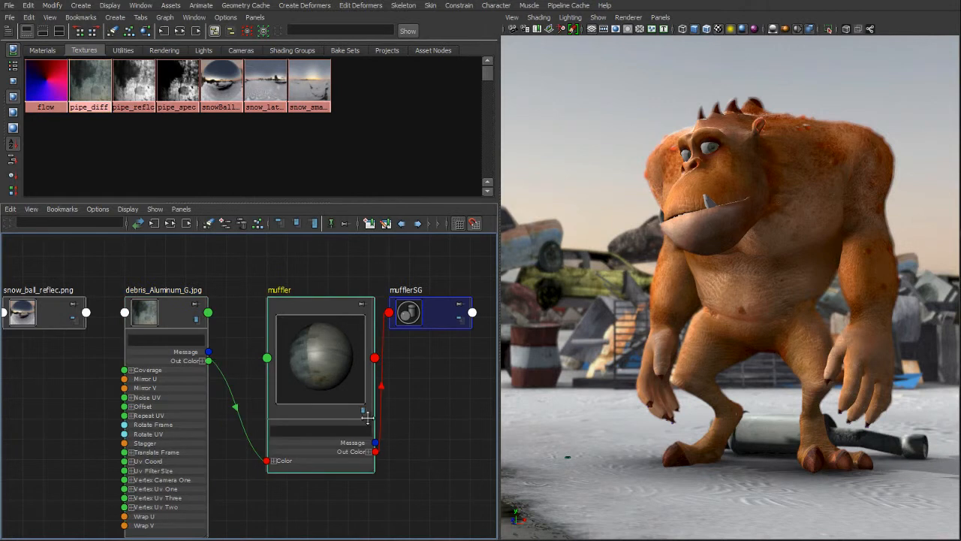
{"action": "left_click", "coordinate": [364, 411]}
{"action": "middle_click_drag", "start_coordinate": [324, 461], "coordinate": [337, 400], "text": "alt"}
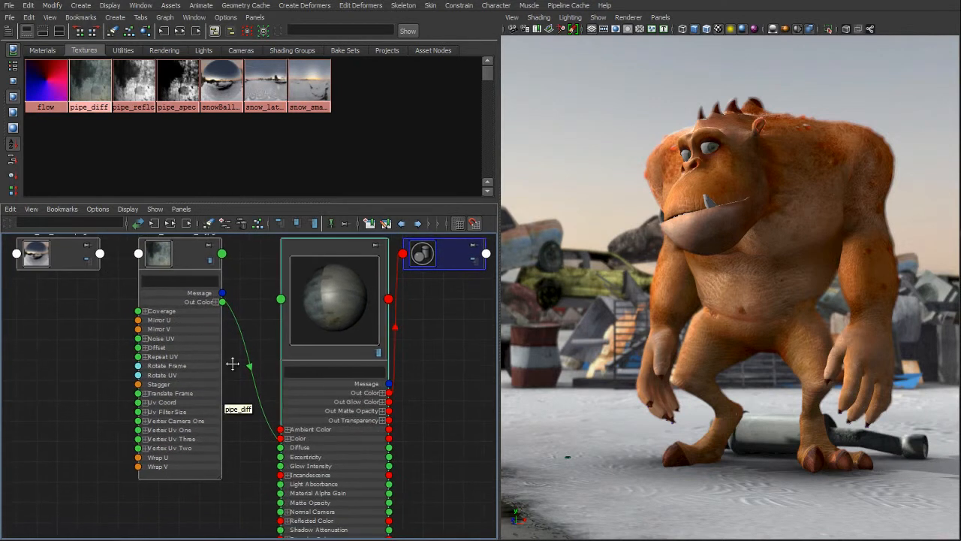
{"action": "middle_click_drag", "start_coordinate": [239, 364], "coordinate": [237, 377], "text": "alt"}
{"action": "scroll", "coordinate": [237, 378], "scroll_direction": "down", "scroll_amount": 1}
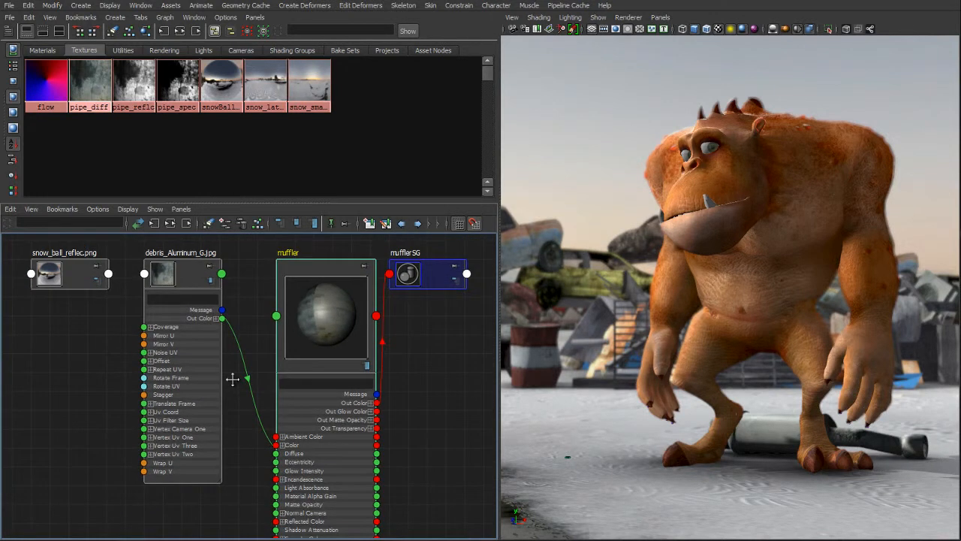
- Delete the connection between the debris_Aluminum_G.jpg node's Out Color and the muffler's Color
{"action": "left_click", "coordinate": [245, 392]}
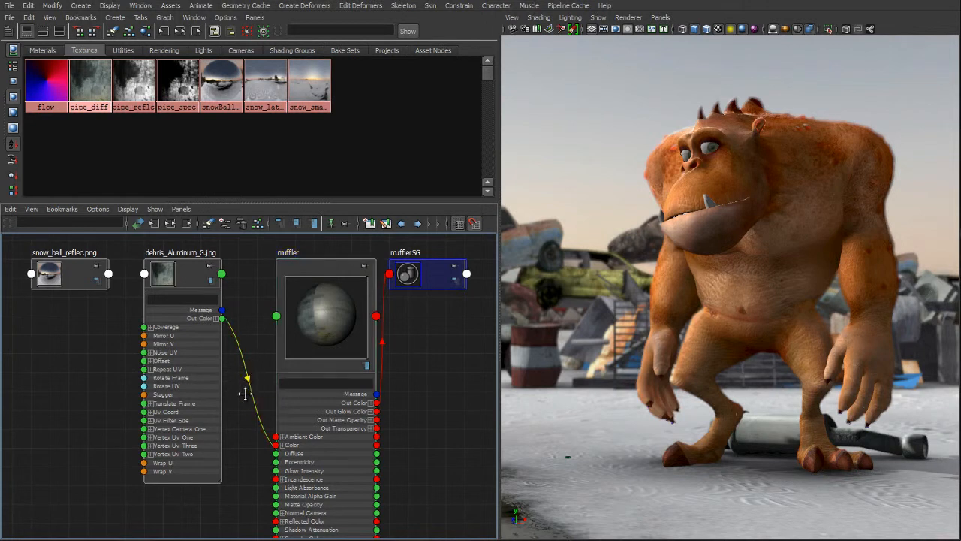
{"action": "key", "text": "Delete"}
{"action": "middle_click_drag", "start_coordinate": [244, 385], "coordinate": [239, 378], "text": "alt"}
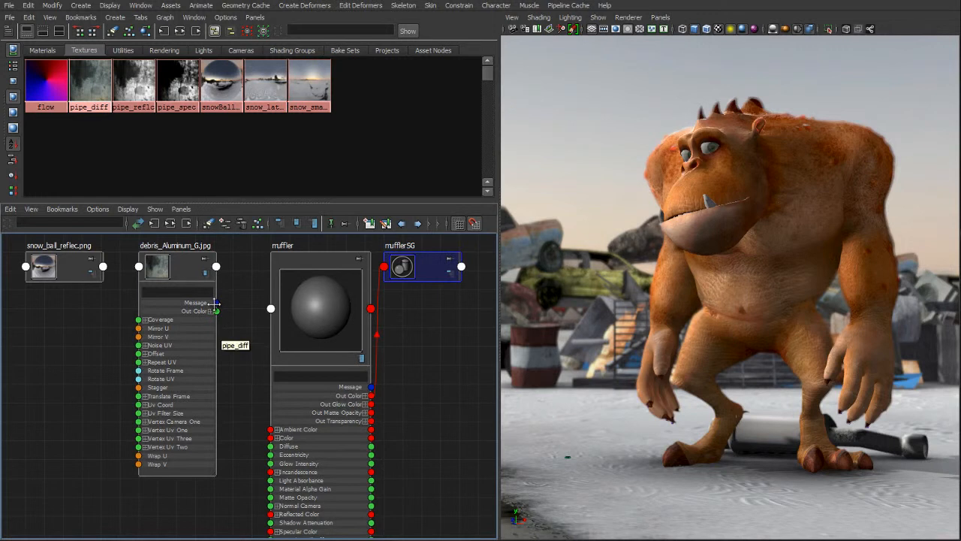
- Wire the expanded debris_Aluminum_G.jpg node's Out Color attribute directly into the muffler's Color attribute
{"action": "left_click_drag", "start_coordinate": [215, 311], "coordinate": [247, 428]}
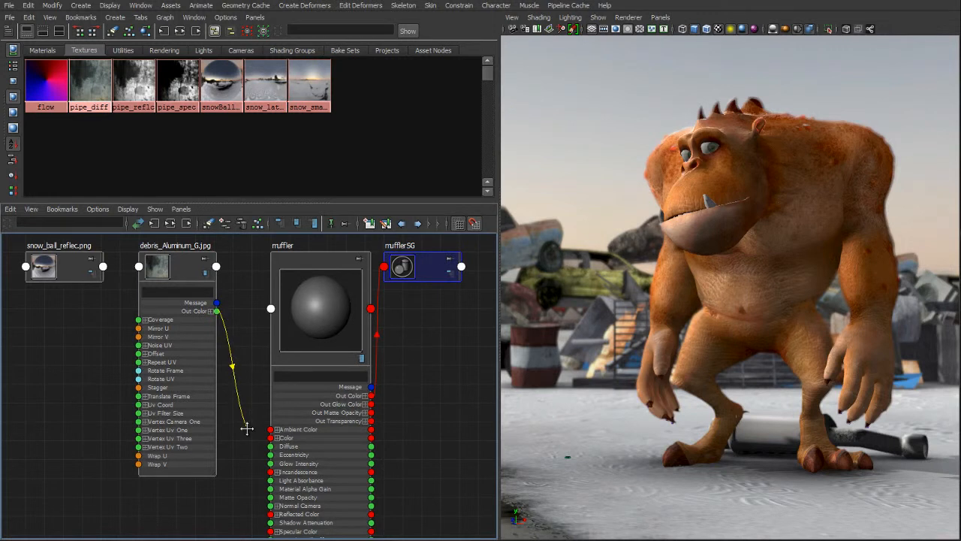
{"action": "left_click_drag", "start_coordinate": [246, 428], "coordinate": [255, 456]}
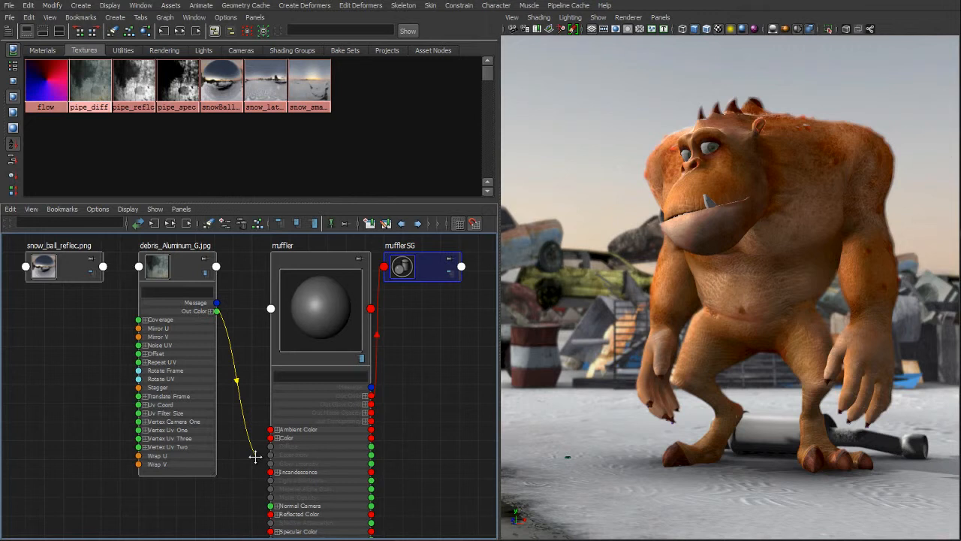
{"action": "left_click_drag", "start_coordinate": [255, 456], "coordinate": [266, 437]}
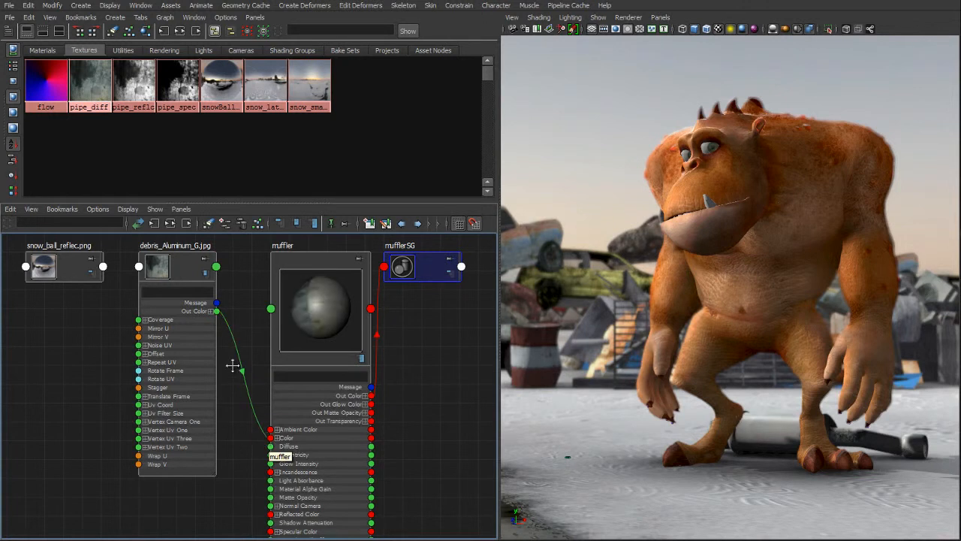
- Delete the link between the debris_Aluminum_G.jpg node and the muffler's Color, and connect Out Color R to the muffler's Color G instead
{"action": "key", "text": "Delete"}
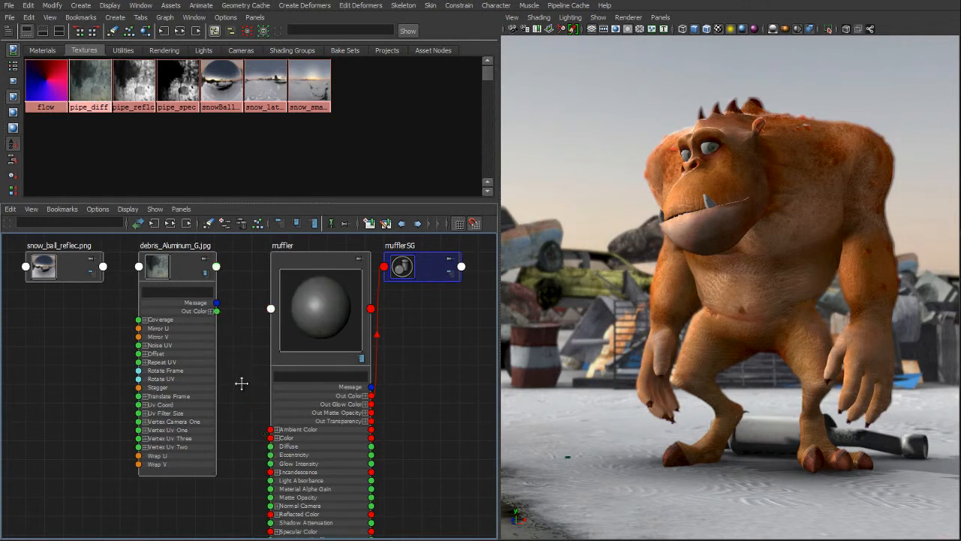
{"action": "left_click", "coordinate": [212, 311]}
{"action": "left_click_drag", "start_coordinate": [217, 319], "coordinate": [240, 434]}
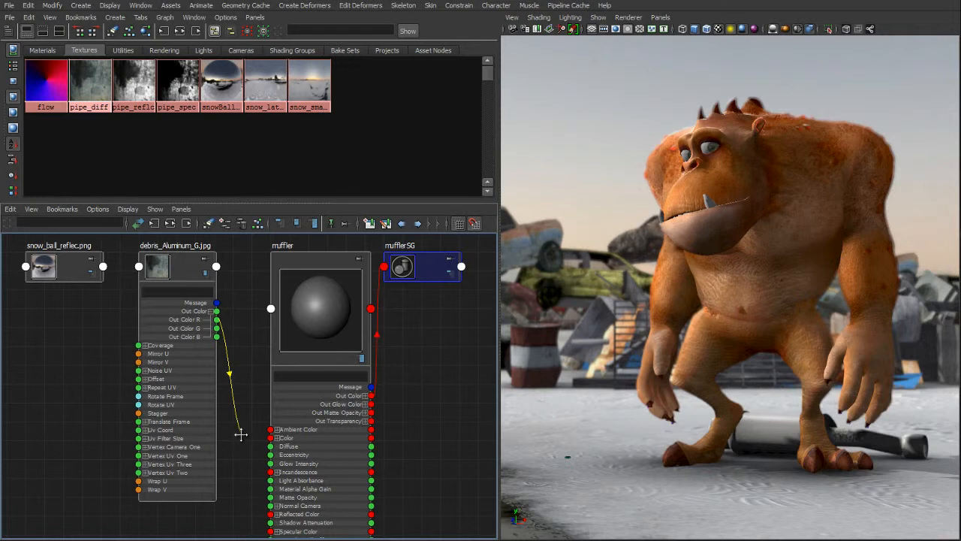
{"action": "left_click_drag", "start_coordinate": [241, 434], "coordinate": [266, 455]}
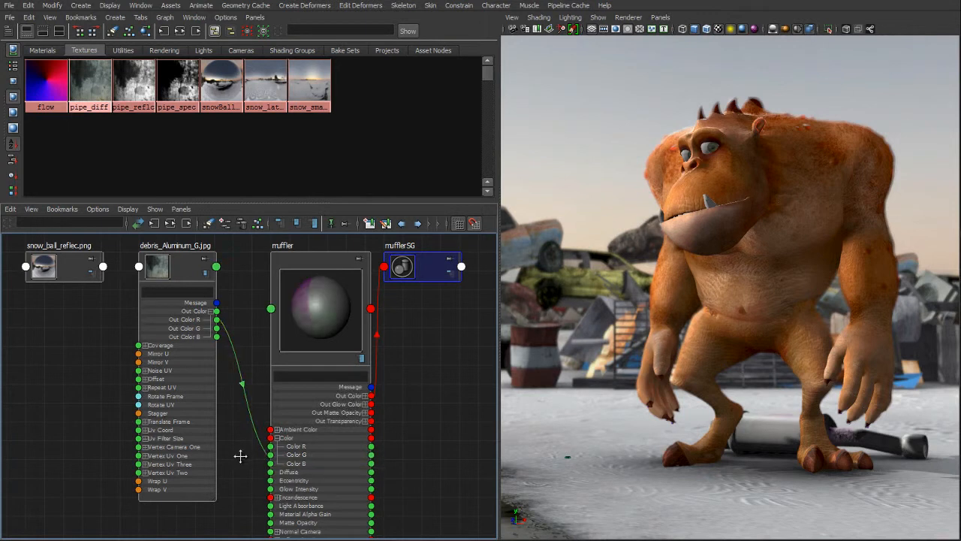
- Delete the single-channel link and wire the debris_Aluminum_G.jpg node's Out Color back into the muffler's Color
{"action": "left_click", "coordinate": [250, 398]}
{"action": "key", "text": "Delete"}
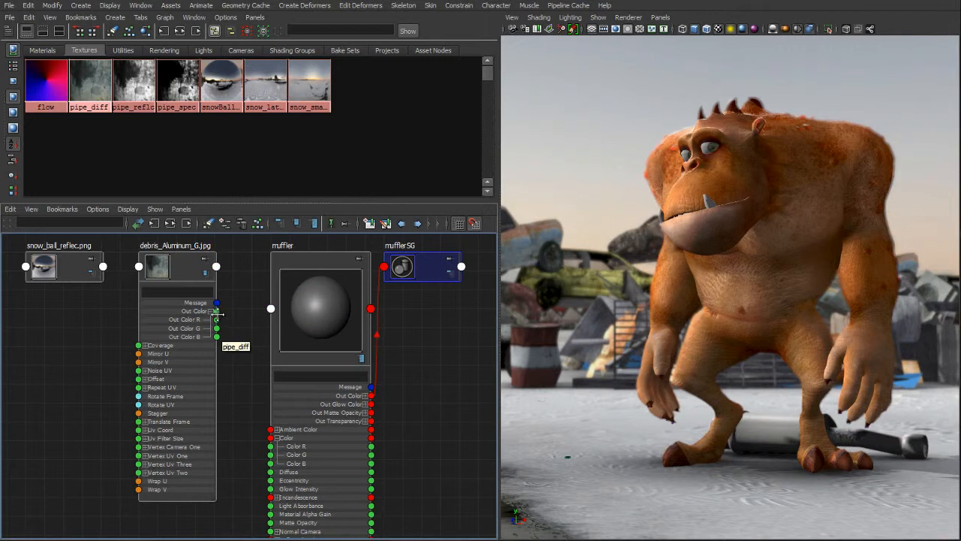
{"action": "left_click_drag", "start_coordinate": [219, 311], "coordinate": [269, 437]}
- Collapse the debris_Aluminum_G.jpg node and move the snow_ball_reflec.png node to free space below and left of it
{"action": "left_click", "coordinate": [193, 265]}
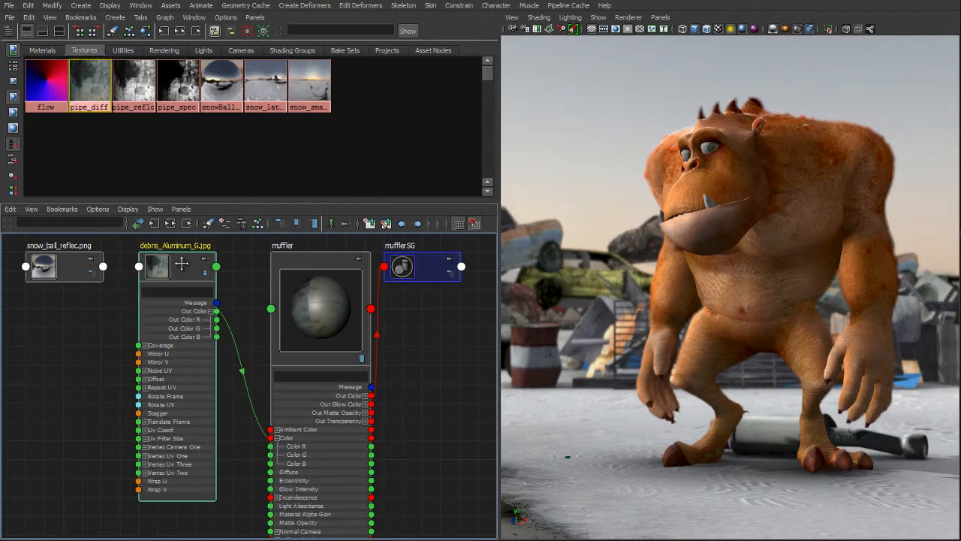
{"action": "left_click", "coordinate": [251, 306]}
{"action": "middle_click_drag", "start_coordinate": [173, 388], "coordinate": [217, 399], "text": "alt"}
{"action": "middle_click_drag", "start_coordinate": [235, 389], "coordinate": [208, 356], "text": "alt"}
{"action": "right_click_drag", "start_coordinate": [407, 373], "coordinate": [376, 369], "text": "alt"}
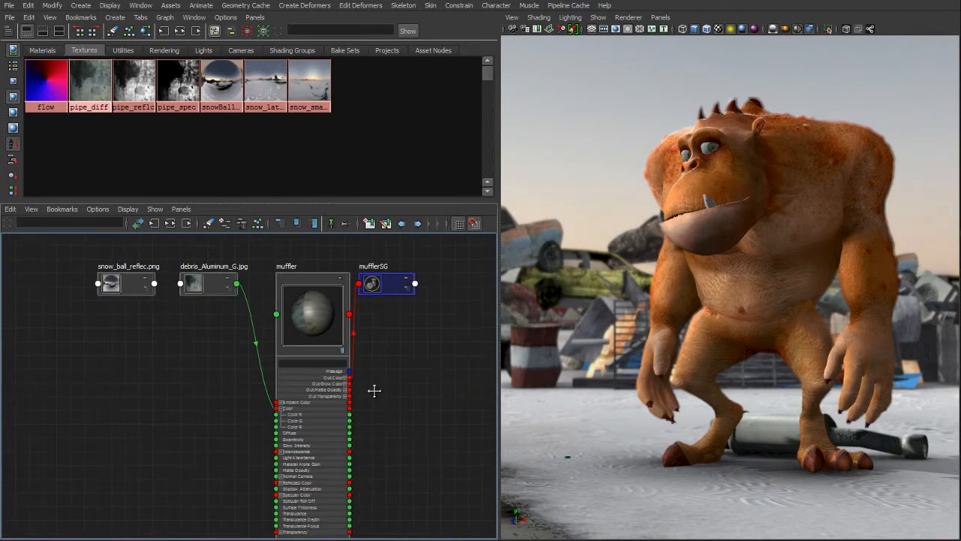
{"action": "left_click_drag", "start_coordinate": [135, 283], "coordinate": [101, 347]}
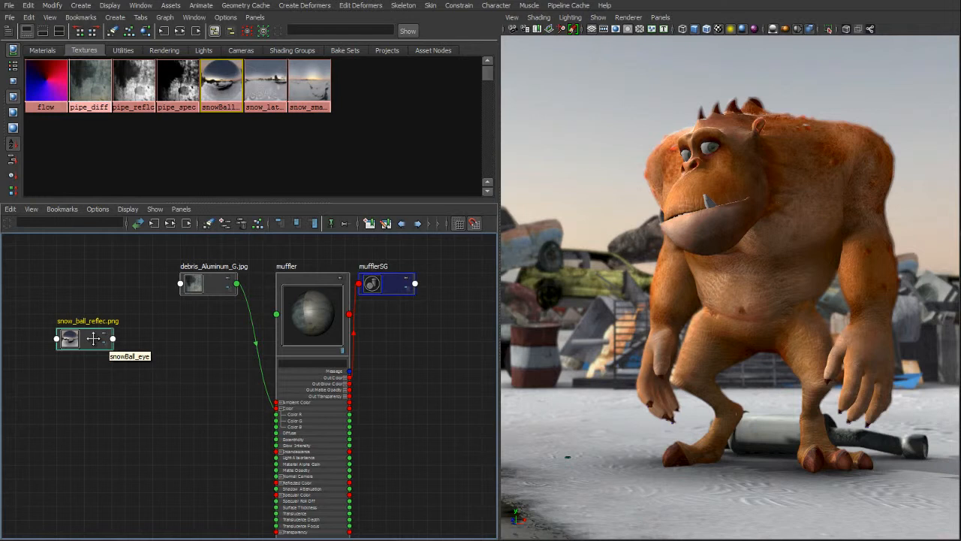
{"action": "mouse_move", "coordinate": [152, 380]}
{"action": "middle_mouse_down", "text": "alt"}
{"action": "mouse_move", "coordinate": [188, 378]}
{"action": "mouse_move", "coordinate": [143, 364]}
{"action": "middle_mouse_up", "text": "alt"}
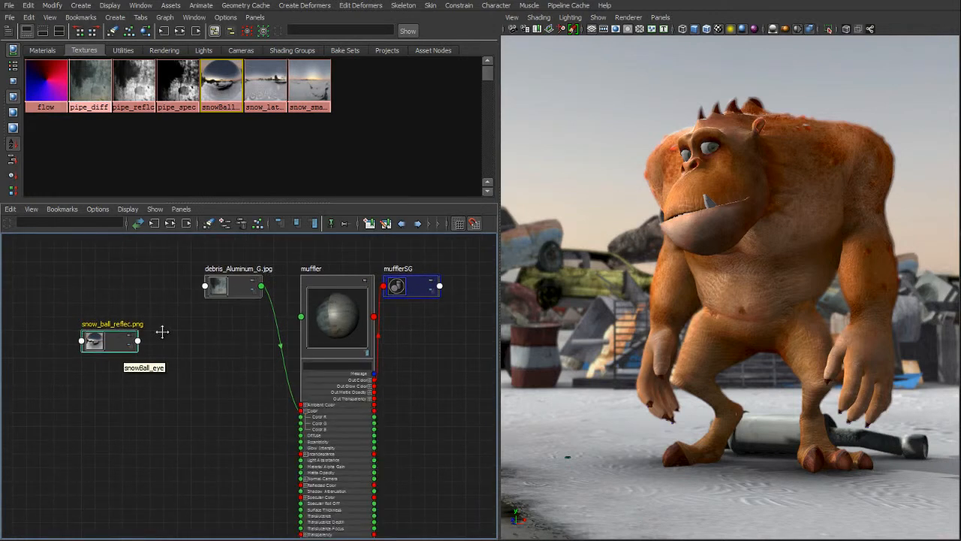
- Graph the output connections of snow_ball_reflec.png, placing defaultTextureList1 and hyperLayout1 beneath it and envBall1 beside the muffler node's lower attributes
{"action": "left_click", "coordinate": [186, 223]}
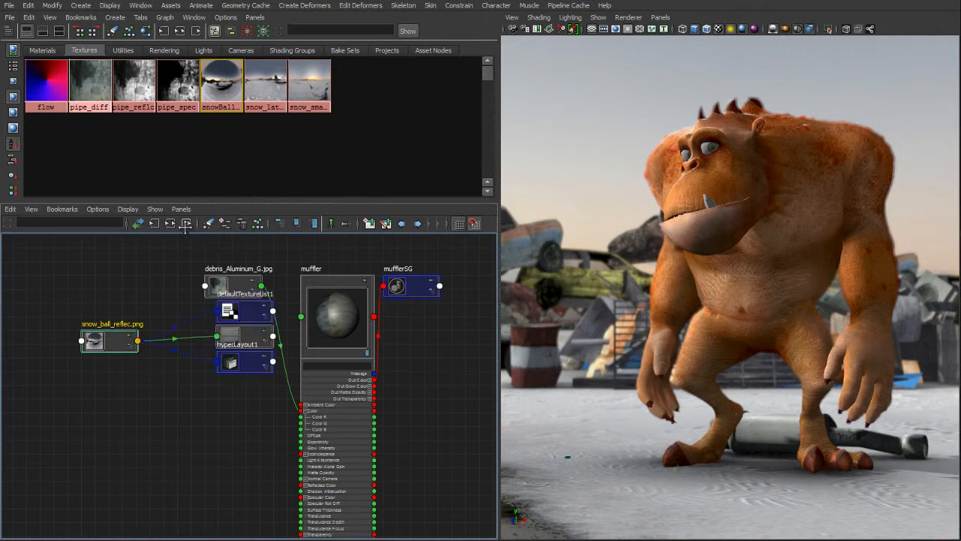
{"action": "left_click_drag", "start_coordinate": [221, 367], "coordinate": [112, 444]}
{"action": "left_click_drag", "start_coordinate": [242, 342], "coordinate": [178, 390]}
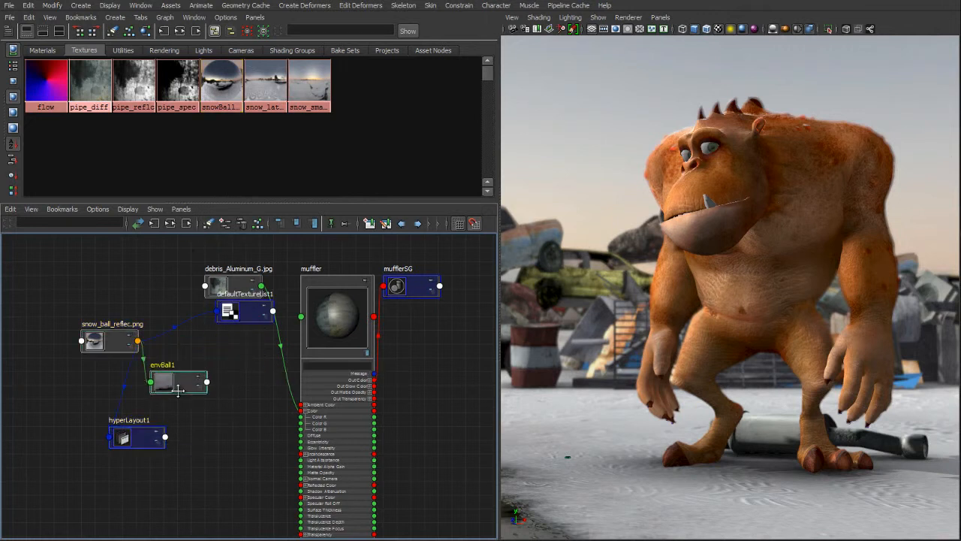
{"action": "left_click_drag", "start_coordinate": [251, 310], "coordinate": [62, 422]}
{"action": "mouse_move", "coordinate": [116, 347]}
{"action": "left_mouse_down"}
{"action": "mouse_move", "coordinate": [114, 300]}
{"action": "mouse_move", "coordinate": [107, 344]}
{"action": "left_mouse_up"}
{"action": "left_click_drag", "start_coordinate": [148, 445], "coordinate": [123, 455]}
{"action": "left_click_drag", "start_coordinate": [176, 392], "coordinate": [230, 462]}
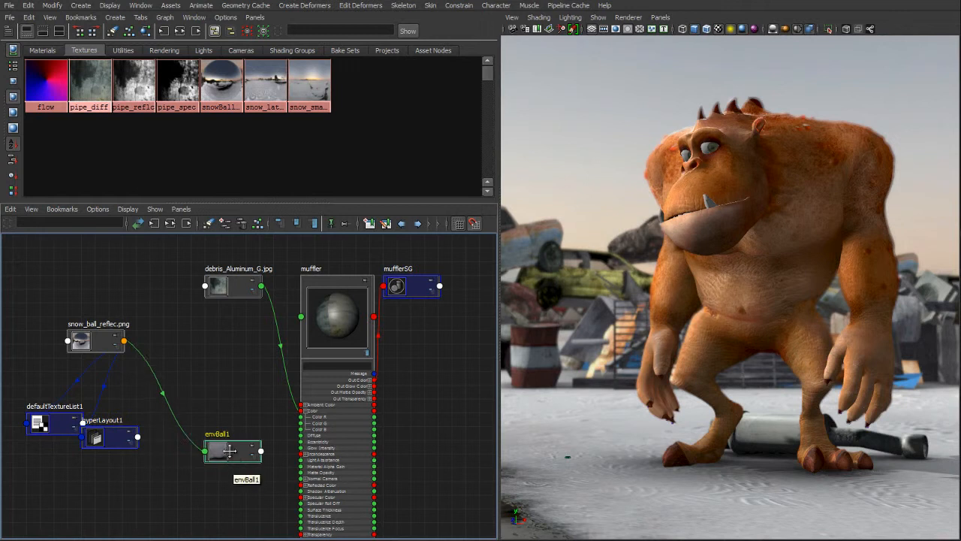
- Expand envBall1, connect its Out Color to the muffler's Reflected Color, and inspect the reflections on the muffler in the viewport
{"action": "middle_click_drag", "start_coordinate": [231, 462], "coordinate": [201, 406], "text": "alt"}
{"action": "right_click_drag", "start_coordinate": [201, 406], "coordinate": [215, 413], "text": "alt"}
{"action": "left_click", "coordinate": [220, 399]}
{"action": "middle_click_drag", "start_coordinate": [235, 454], "coordinate": [216, 428], "text": "alt"}
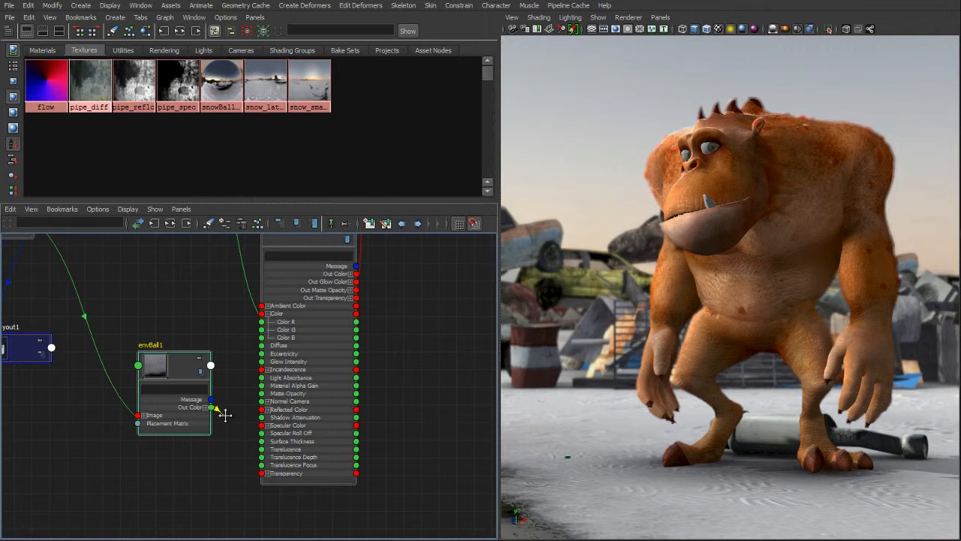
{"action": "left_click_drag", "start_coordinate": [225, 415], "coordinate": [261, 410]}
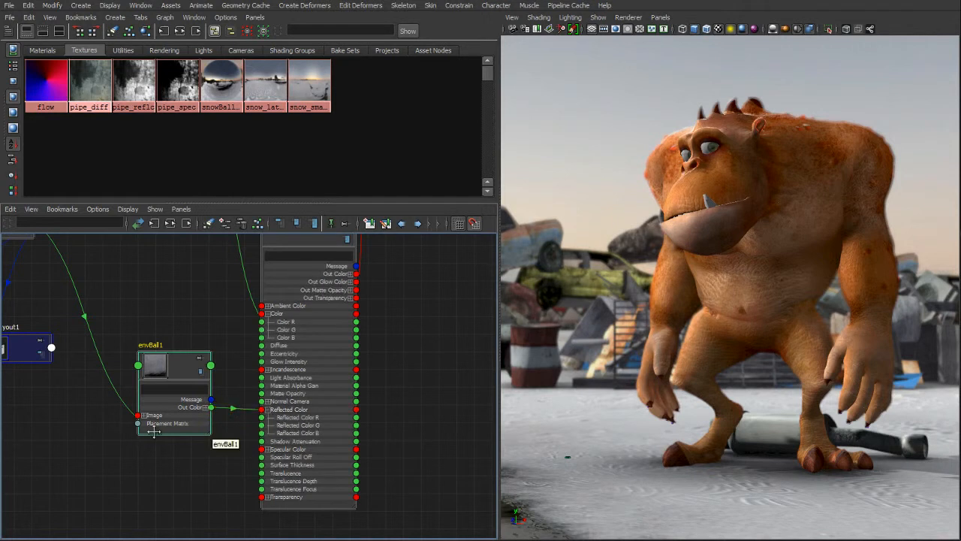
{"action": "left_click", "coordinate": [265, 409]}
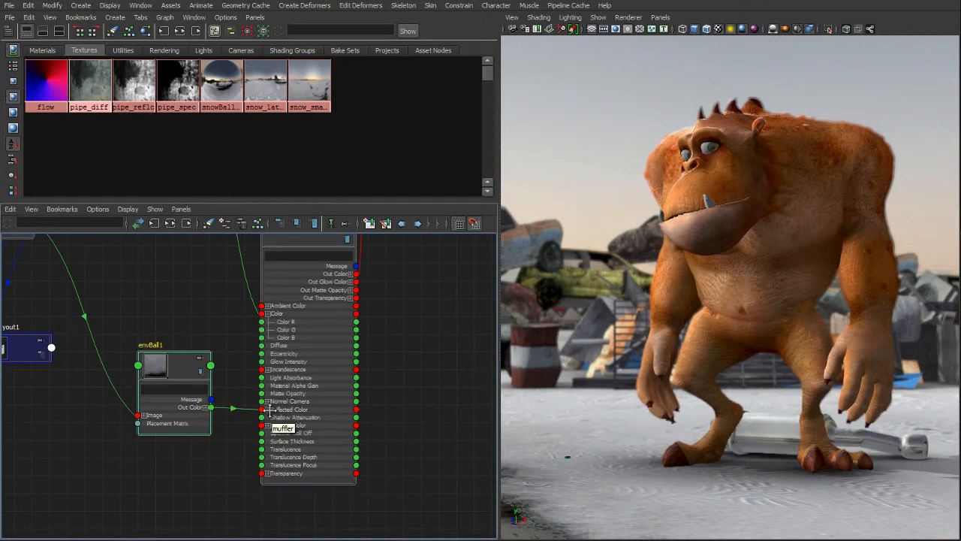
{"action": "left_click_drag", "start_coordinate": [721, 427], "coordinate": [736, 399], "text": "alt"}
{"action": "middle_click_drag", "start_coordinate": [181, 343], "coordinate": [214, 348], "text": "alt"}
{"action": "scroll", "coordinate": [215, 348], "scroll_direction": "down", "scroll_amount": 2}
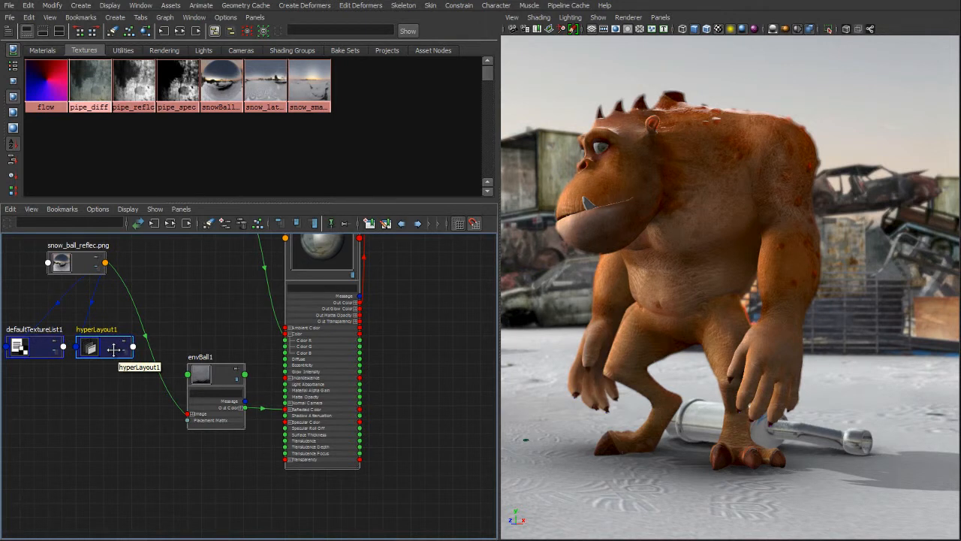
{"action": "mouse_move", "coordinate": [644, 348]}
{"action": "left_mouse_down", "text": "alt"}
{"action": "mouse_move", "coordinate": [646, 337]}
{"action": "mouse_move", "coordinate": [658, 347]}
{"action": "left_mouse_up", "text": "alt"}
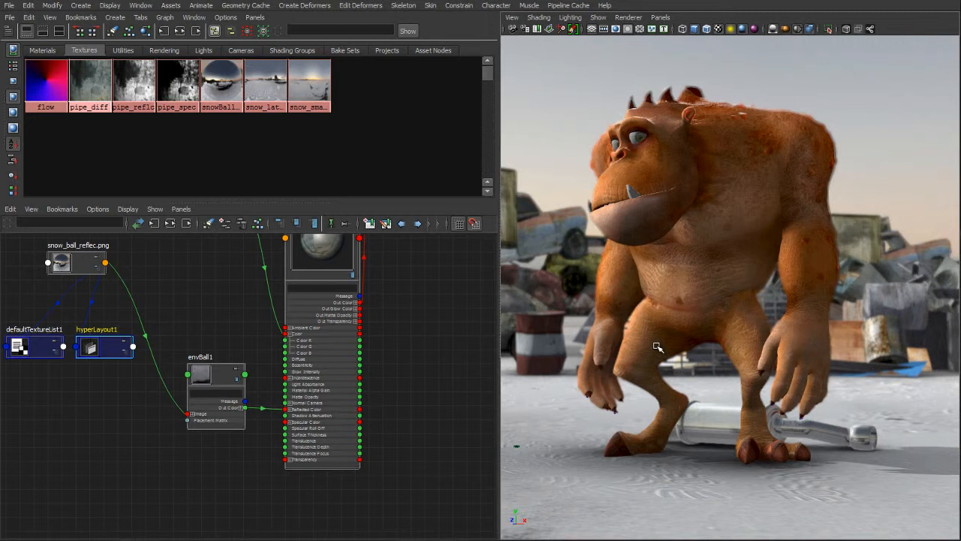
- Create a samplerInfo node in the network and place it just below the envBall1 node
{"action": "middle_click_drag", "start_coordinate": [211, 344], "coordinate": [226, 326], "text": "alt"}
{"action": "key", "text": "Tab"}
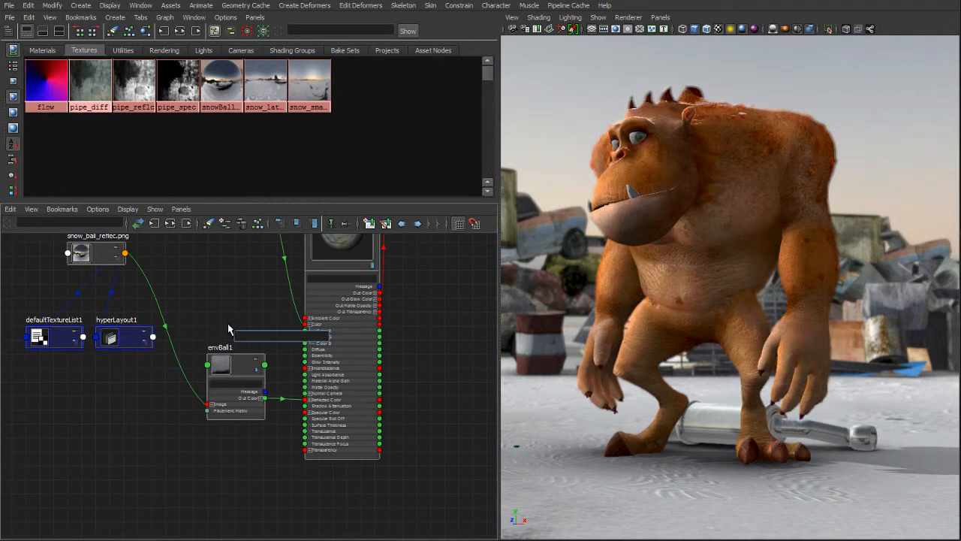
{"action": "type", "text": "a"}
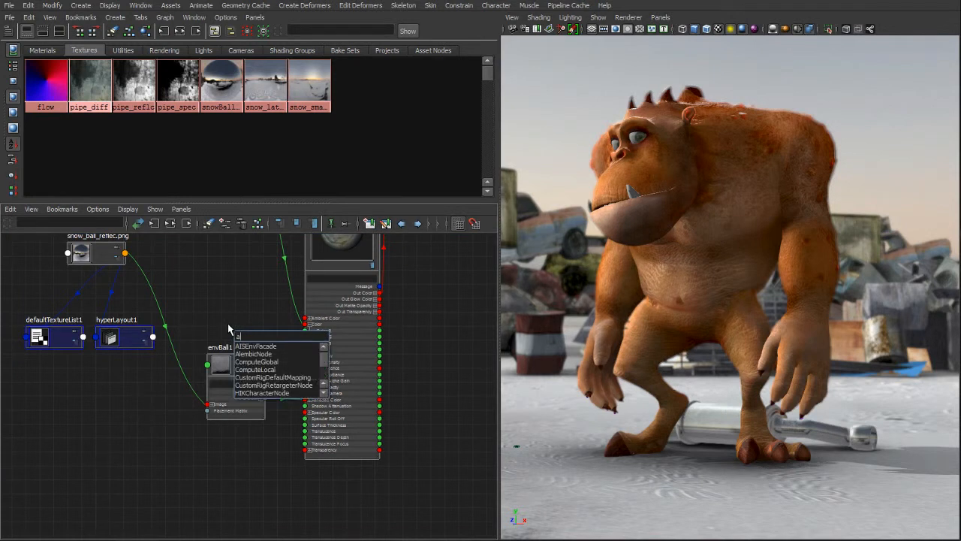
{"action": "type", "text": "ae"}
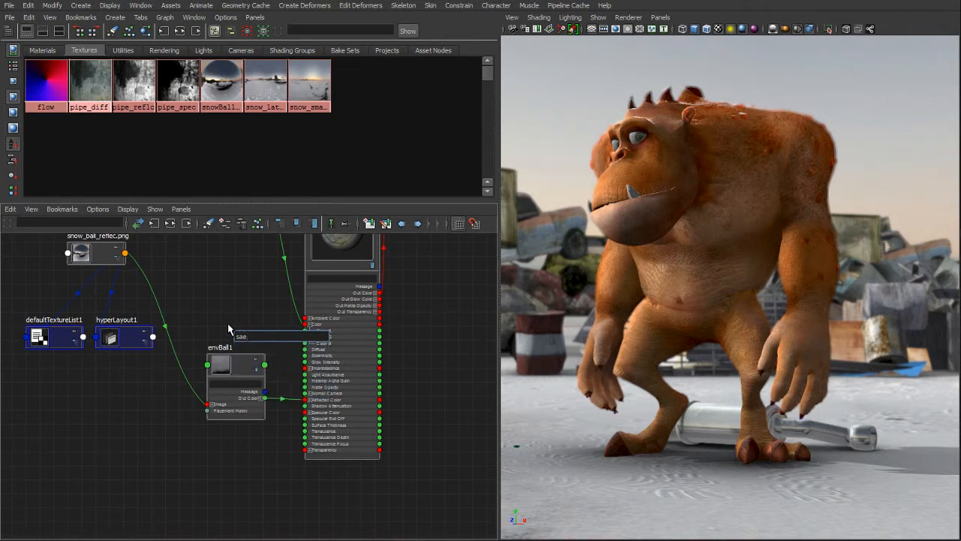
{"action": "key", "text": "BackSpace"}
{"action": "type", "text": "m"}
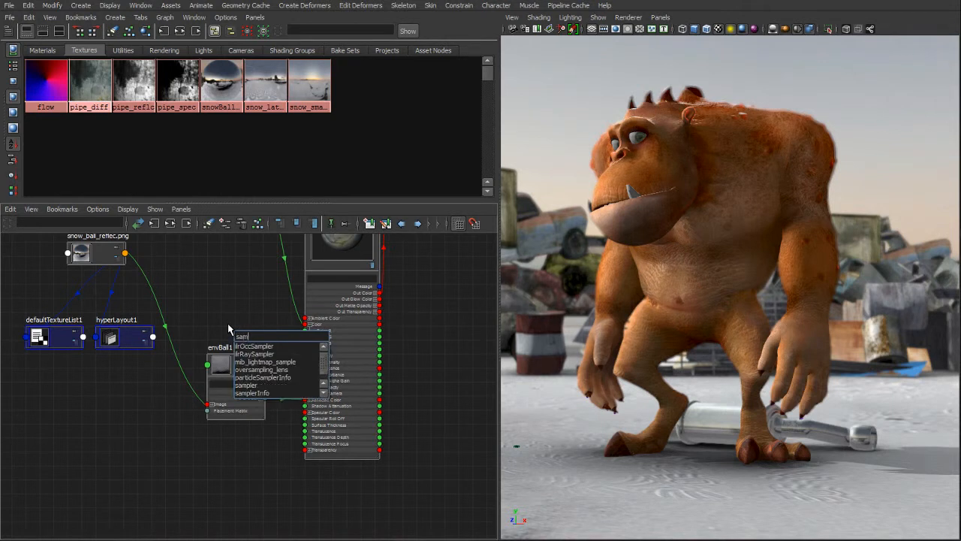
{"action": "left_click", "coordinate": [269, 393]}
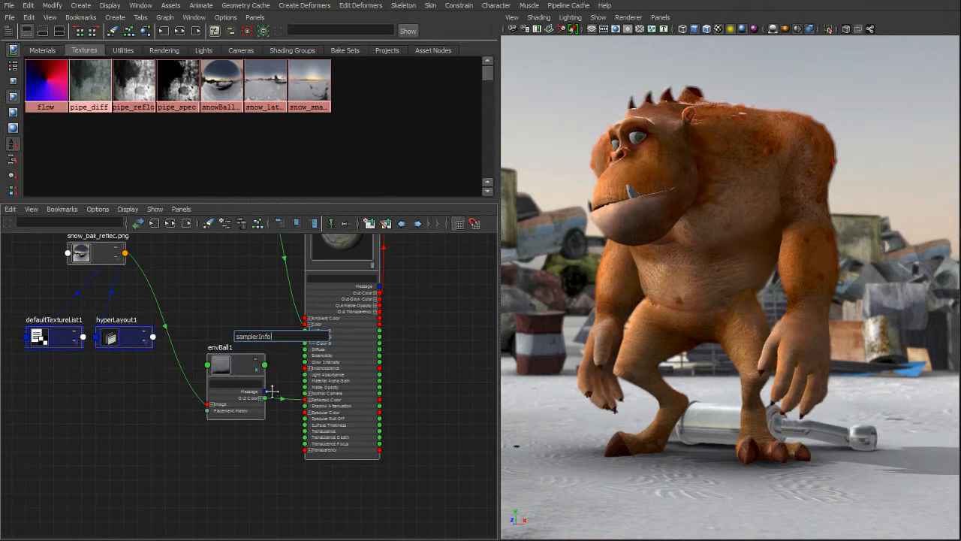
{"action": "key", "text": "Return"}
{"action": "left_click_drag", "start_coordinate": [238, 464], "coordinate": [241, 459]}
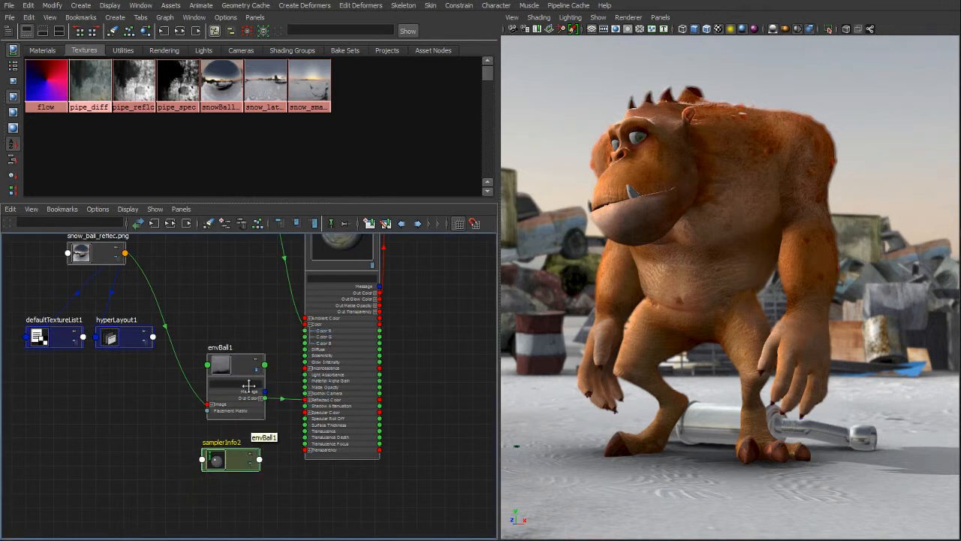
{"action": "left_click_drag", "start_coordinate": [243, 366], "coordinate": [229, 356]}
- Expand the muffler node to show all its attributes and filter the list with "refl"
{"action": "middle_click_drag", "start_coordinate": [291, 396], "coordinate": [276, 361], "text": "alt"}
{"action": "middle_click_drag", "start_coordinate": [314, 430], "coordinate": [308, 440], "text": "alt"}
{"action": "right_click_drag", "start_coordinate": [307, 440], "coordinate": [341, 451], "text": "alt"}
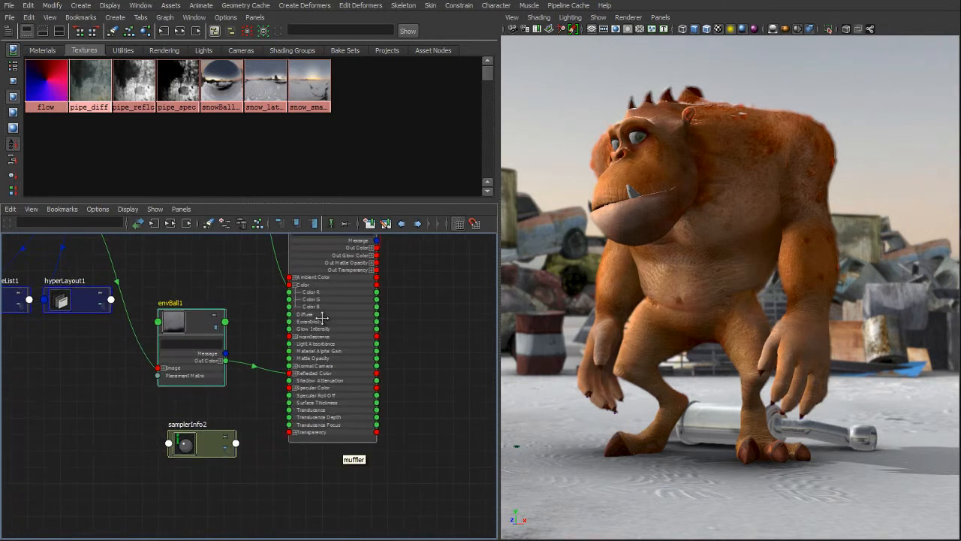
{"action": "middle_click_drag", "start_coordinate": [332, 347], "coordinate": [323, 399], "text": "alt"}
{"action": "middle_click_drag", "start_coordinate": [319, 332], "coordinate": [315, 371], "text": "alt"}
{"action": "key", "text": "3"}
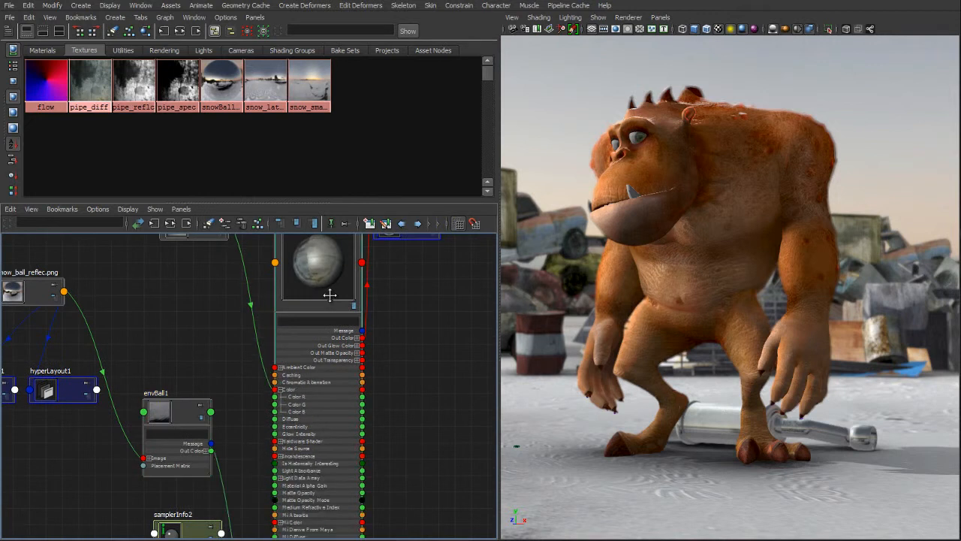
{"action": "middle_click_drag", "start_coordinate": [314, 449], "coordinate": [358, 301], "text": "alt"}
{"action": "middle_click_drag", "start_coordinate": [343, 436], "coordinate": [341, 288], "text": "alt"}
{"action": "middle_click_drag", "start_coordinate": [355, 413], "coordinate": [349, 345], "text": "alt"}
{"action": "middle_click_drag", "start_coordinate": [365, 267], "coordinate": [336, 501], "text": "alt"}
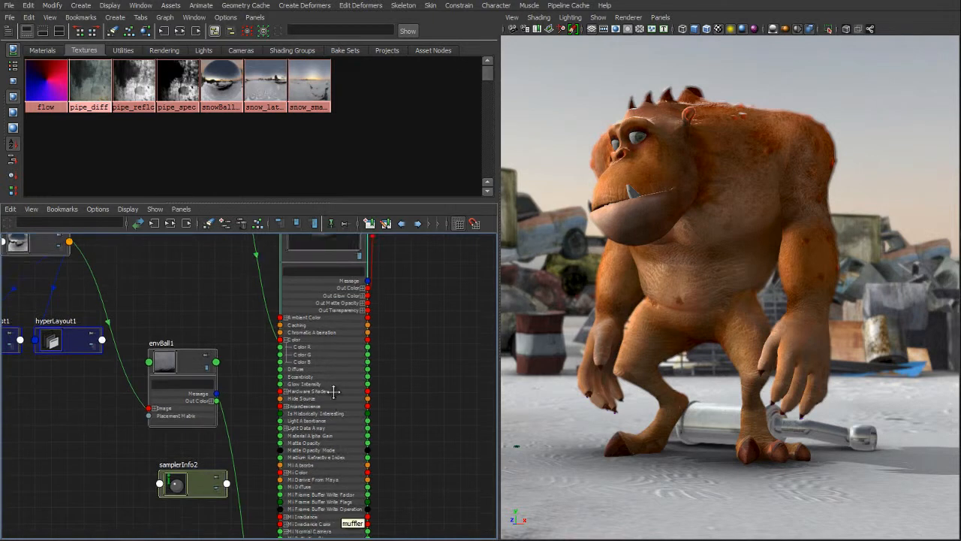
{"action": "middle_click_drag", "start_coordinate": [335, 384], "coordinate": [346, 416], "text": "alt"}
{"action": "left_click", "coordinate": [316, 305]}
{"action": "type", "text": "refl"}
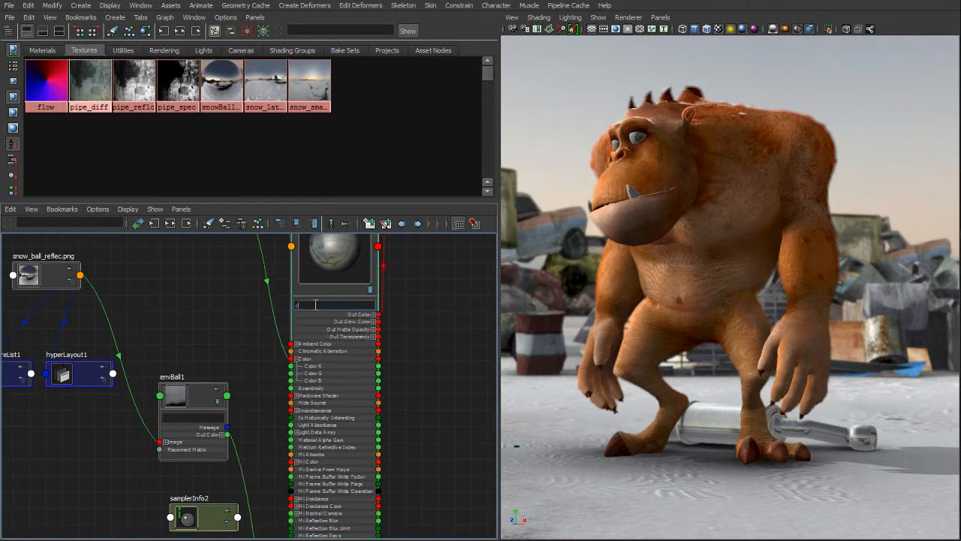
{"action": "type", "text": "l"}
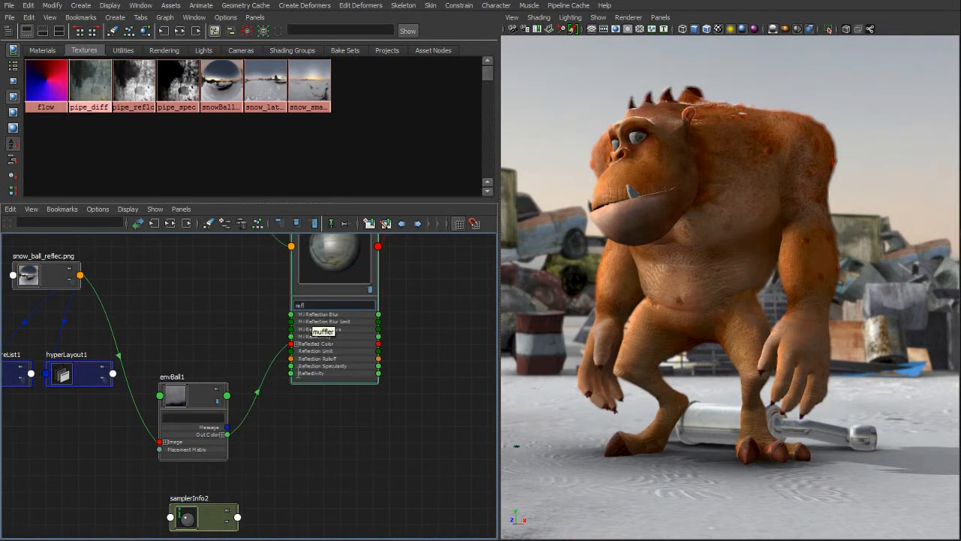
- Move envBall1 and the samplerInfo node beside the muffler's filtered attributes and connect the samplerInfo's Facing Ratio to the muffler's Reflectivity
{"action": "left_click_drag", "start_coordinate": [222, 391], "coordinate": [235, 279]}
{"action": "left_click_drag", "start_coordinate": [181, 509], "coordinate": [189, 380]}
{"action": "right_click_drag", "start_coordinate": [237, 384], "coordinate": [287, 390], "text": "alt"}
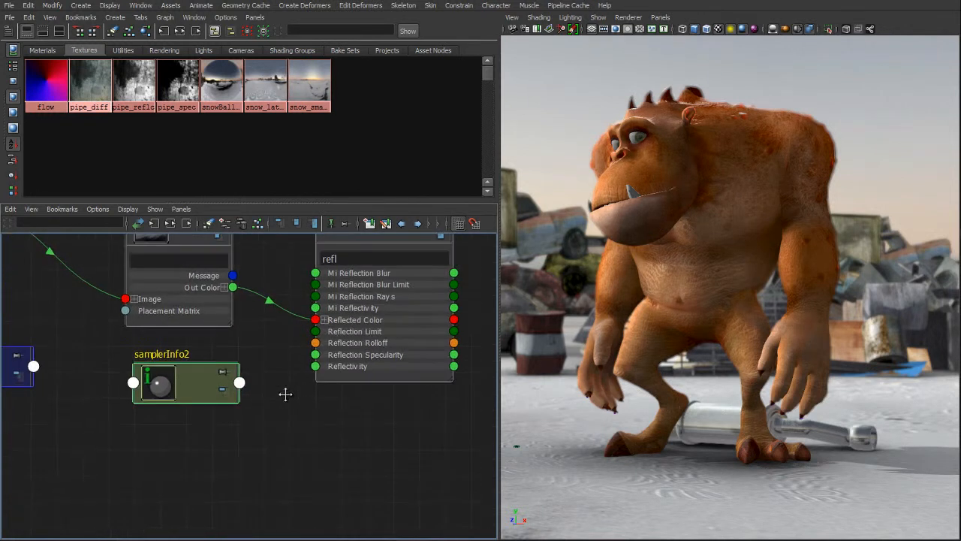
{"action": "middle_click_drag", "start_coordinate": [286, 390], "coordinate": [268, 436], "text": "alt"}
{"action": "left_click", "coordinate": [241, 411]}
{"action": "left_click", "coordinate": [203, 409]}
{"action": "left_click", "coordinate": [221, 418]}
{"action": "left_click", "coordinate": [224, 421]}
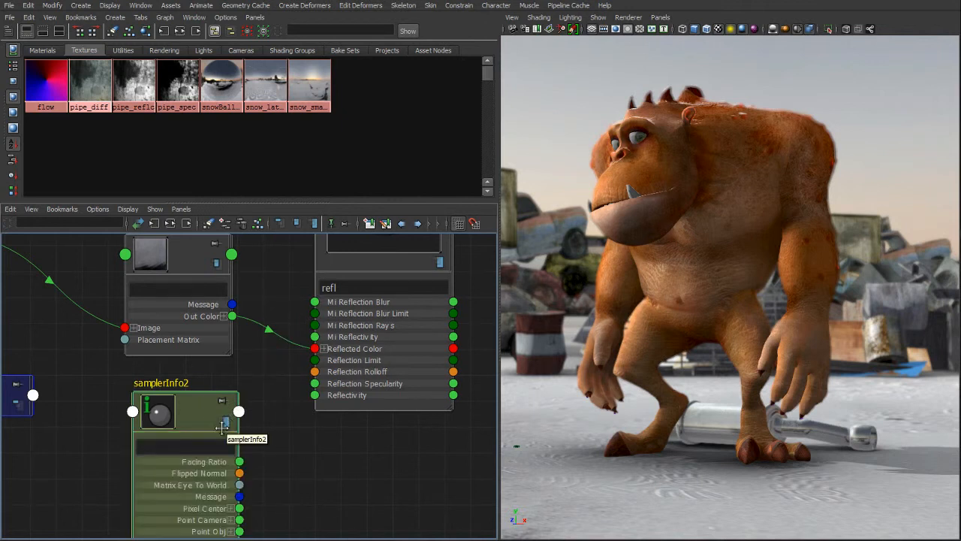
{"action": "left_click_drag", "start_coordinate": [241, 461], "coordinate": [313, 396]}
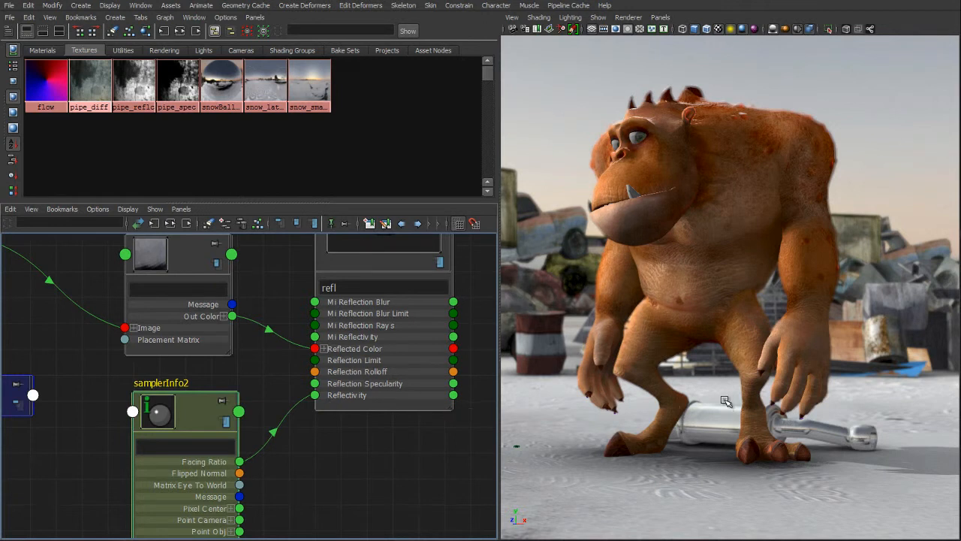
- Create a ramp [Texture] node in the empty space below the muffler node
{"action": "middle_click_drag", "start_coordinate": [283, 429], "coordinate": [278, 410], "text": "alt"}
{"action": "scroll", "coordinate": [278, 410], "scroll_direction": "down", "scroll_amount": 2}
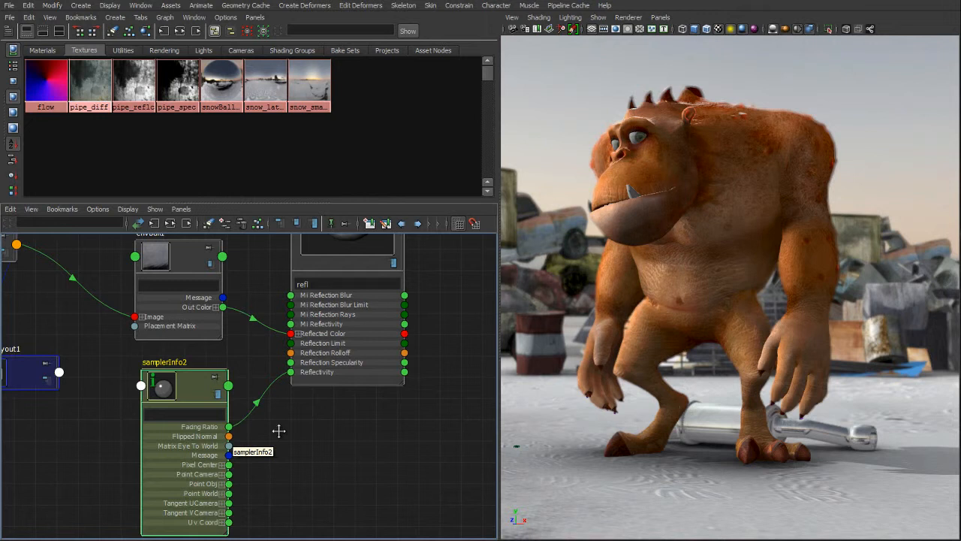
{"action": "scroll", "coordinate": [322, 429], "scroll_direction": "down", "scroll_amount": 3}
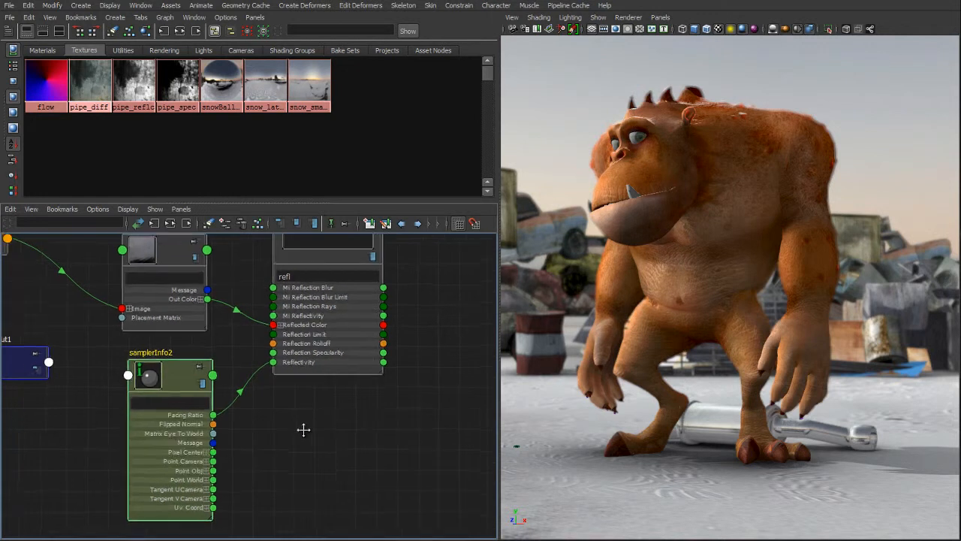
{"action": "key", "text": "Tab"}
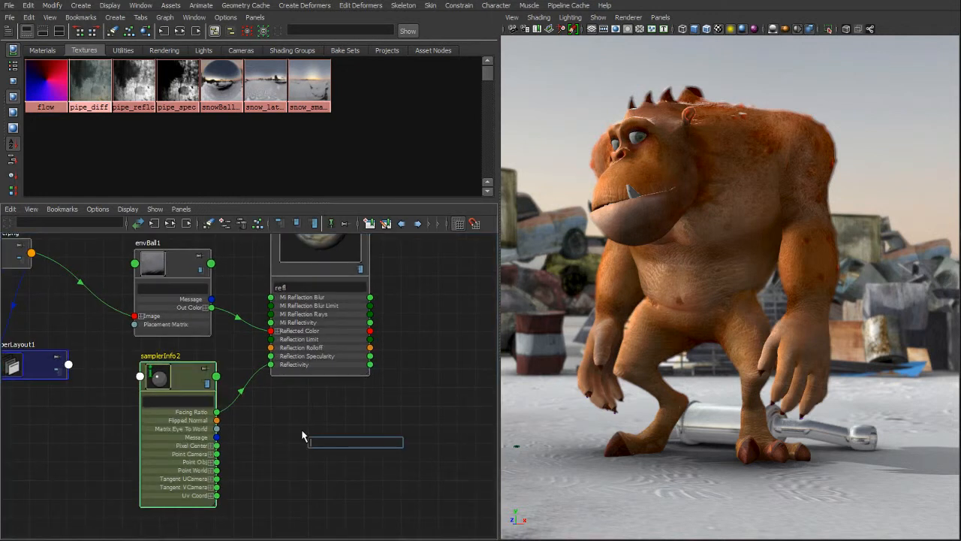
{"action": "type", "text": "ramp"}
{"action": "key", "text": "Down"}
{"action": "key", "text": "Down"}
{"action": "key", "text": "Down"}
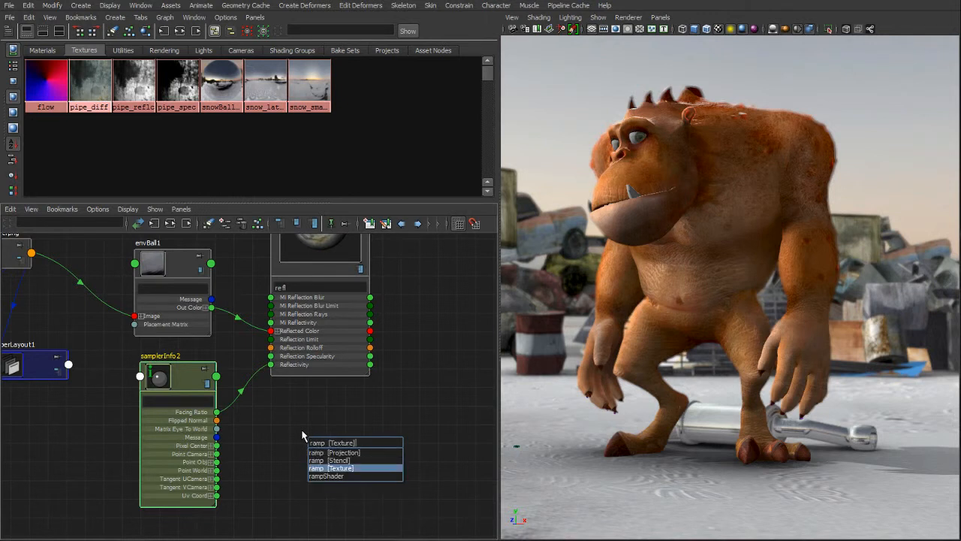
{"action": "key", "text": "Return"}
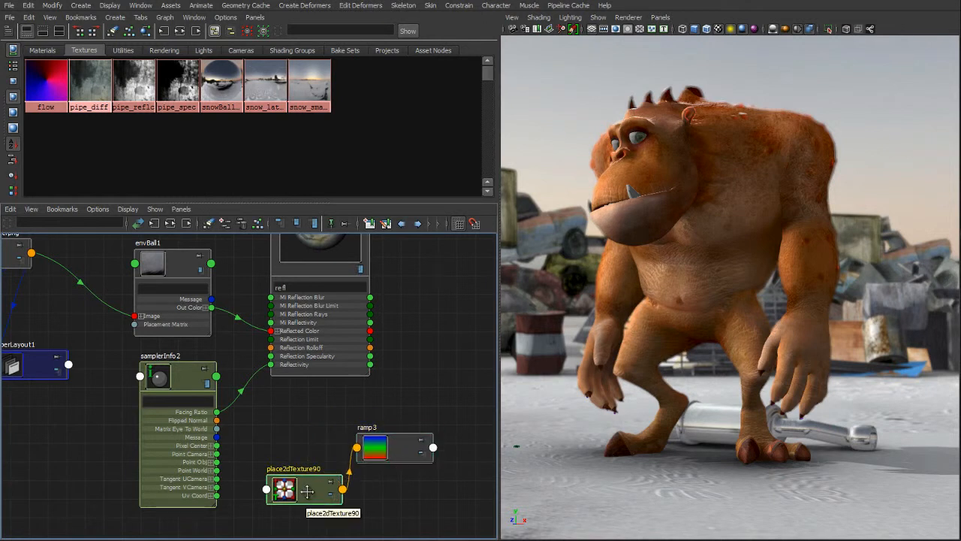
- Delete the ramp's place2dTexture node, then place the ramp beside the samplerInfo node and expand it to show all its attributes
{"action": "key", "text": "Delete"}
{"action": "left_click_drag", "start_coordinate": [394, 453], "coordinate": [305, 408]}
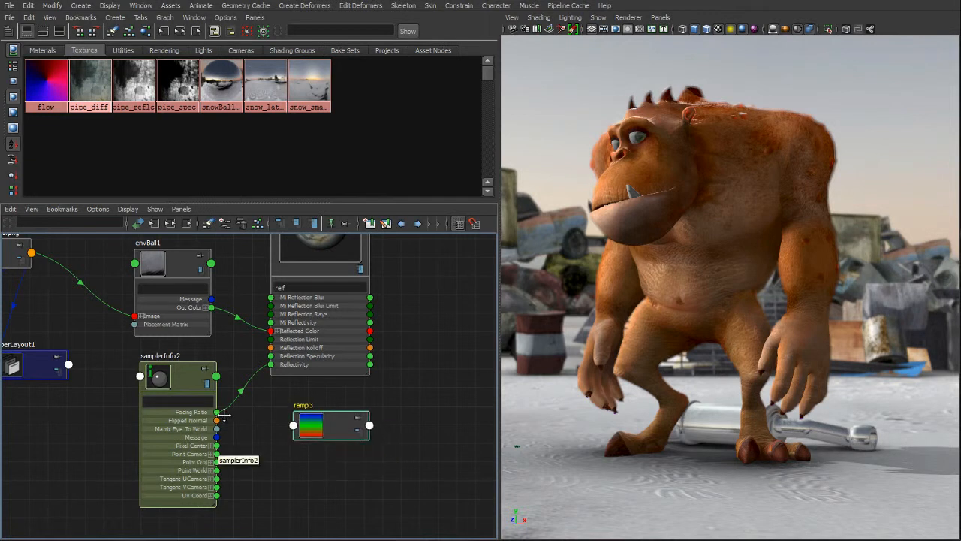
{"action": "left_click", "coordinate": [359, 433]}
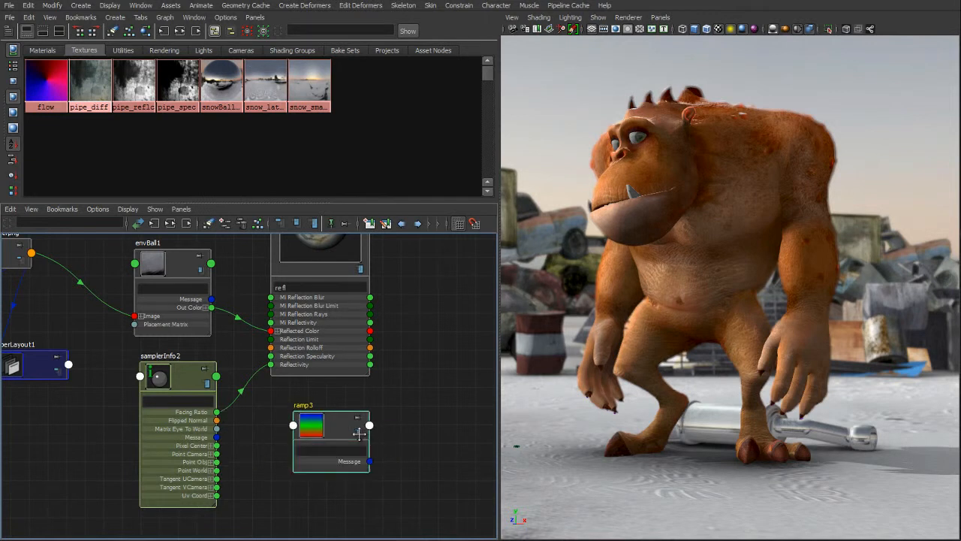
{"action": "left_click", "coordinate": [359, 434]}
{"action": "right_click", "coordinate": [362, 434]}
{"action": "left_click", "coordinate": [341, 434]}
{"action": "left_click_drag", "start_coordinate": [328, 435], "coordinate": [319, 415]}
{"action": "left_click", "coordinate": [306, 426]}
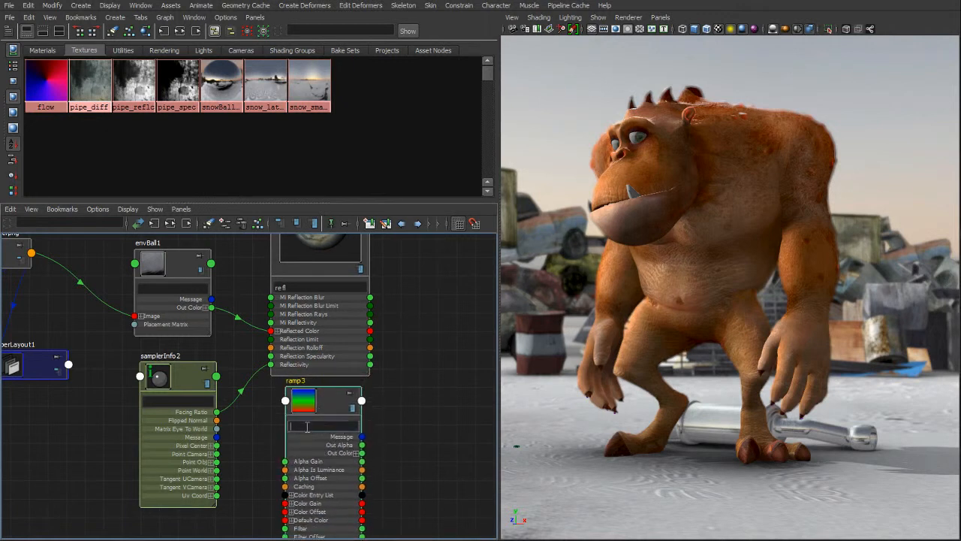
- Filter the ramp's attributes with "v", connect the samplerInfo's Facing Ratio to V Coord, and spread the samplerInfo, ramp and muffler nodes apart
{"action": "type", "text": "v"}
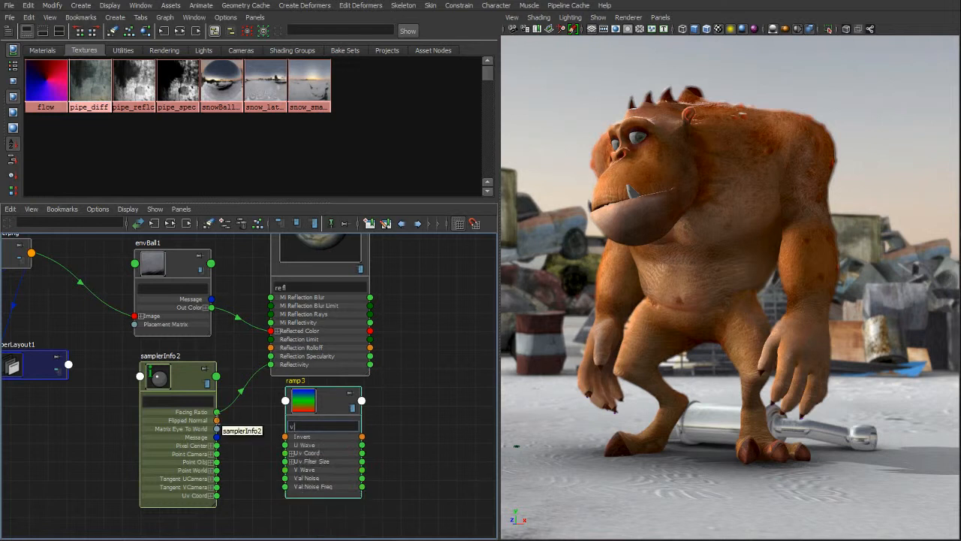
{"action": "left_click_drag", "start_coordinate": [217, 411], "coordinate": [285, 461]}
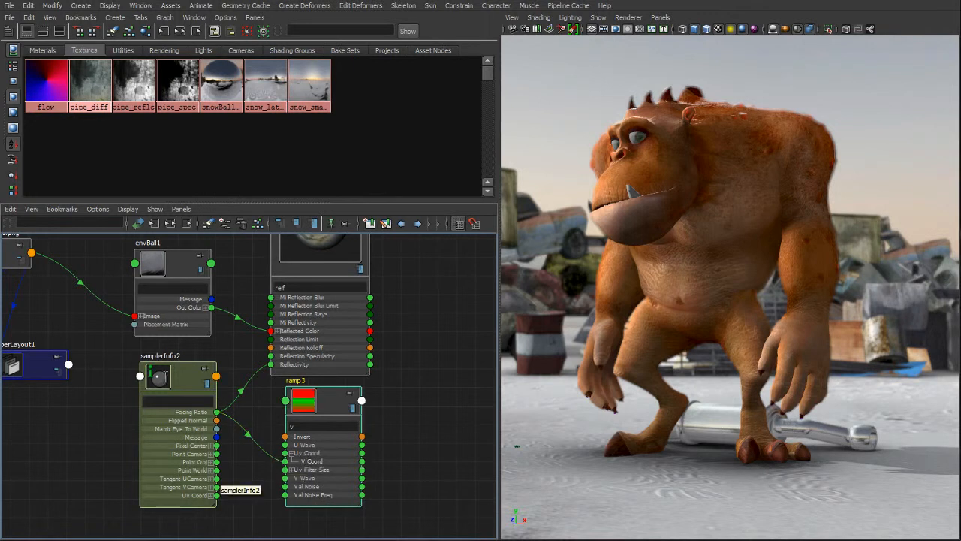
{"action": "left_click_drag", "start_coordinate": [159, 379], "coordinate": [83, 404]}
{"action": "left_click_drag", "start_coordinate": [333, 396], "coordinate": [244, 421]}
{"action": "left_click_drag", "start_coordinate": [327, 250], "coordinate": [368, 271]}
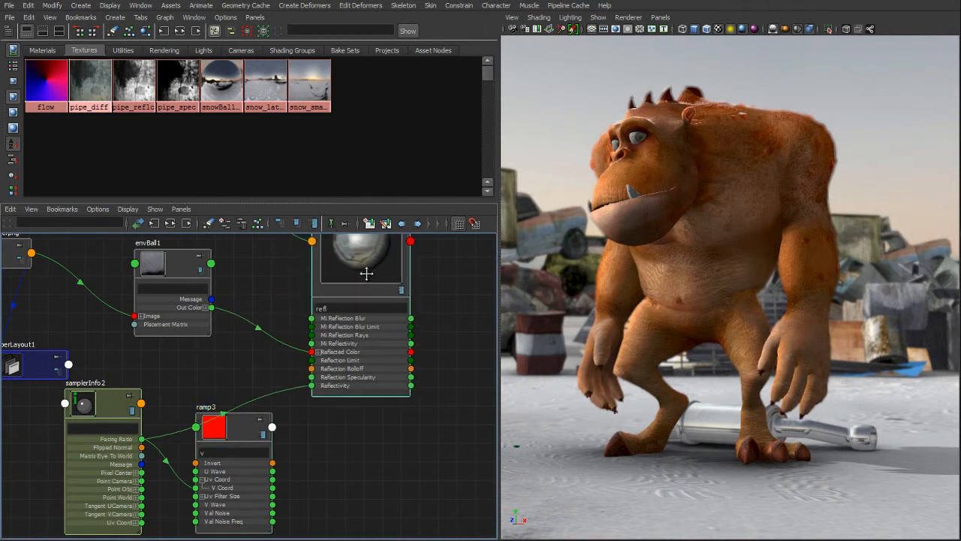
- Clear the ramp's attribute filter, expand Out Color, and connect Out Color R to the muffler's Reflectivity
{"action": "left_click", "coordinate": [231, 454]}
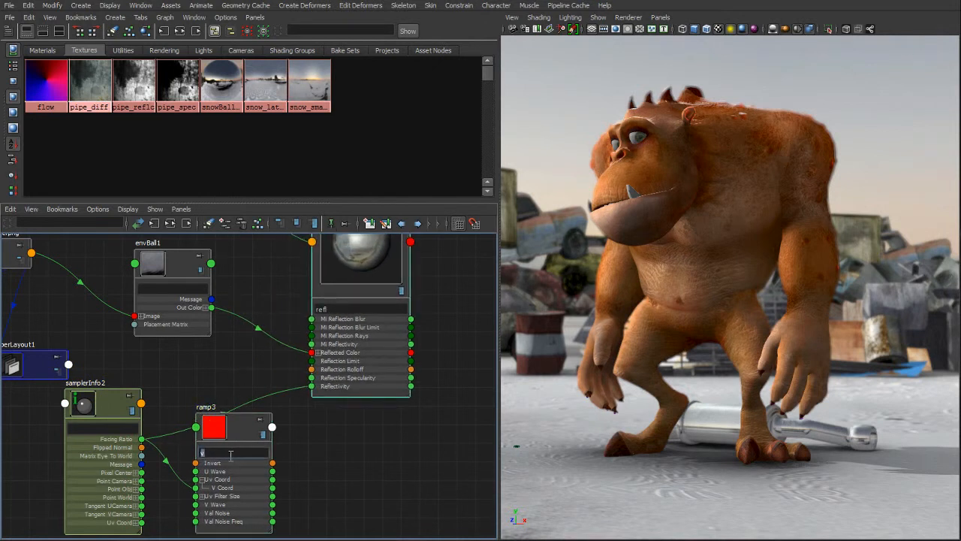
{"action": "key", "text": "BackSpace"}
{"action": "left_click", "coordinate": [266, 479]}
{"action": "left_click_drag", "start_coordinate": [272, 487], "coordinate": [307, 386]}
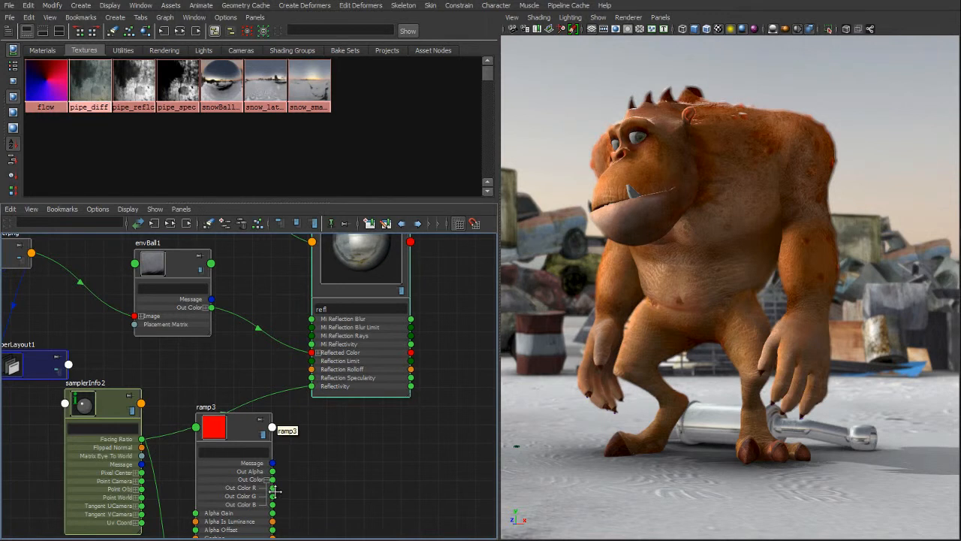
{"action": "mouse_move", "coordinate": [275, 487]}
{"action": "left_mouse_down"}
{"action": "mouse_move", "coordinate": [287, 486]}
{"action": "mouse_move", "coordinate": [312, 386]}
{"action": "left_mouse_up"}
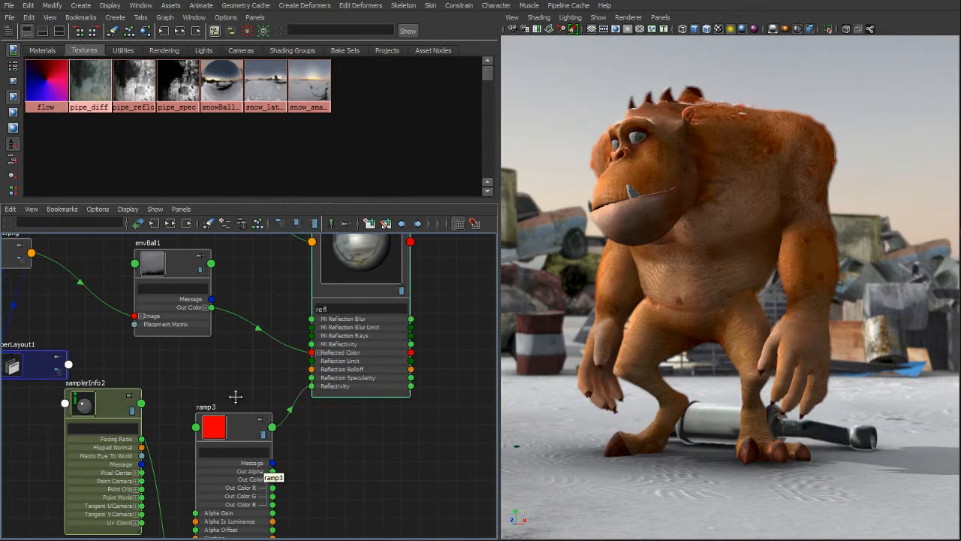
- In the ramp's attributes, remove the middle green colour and set the bottom colour to white and the top colour to black
{"action": "middle_click_drag", "start_coordinate": [384, 383], "coordinate": [364, 400], "text": "alt"}
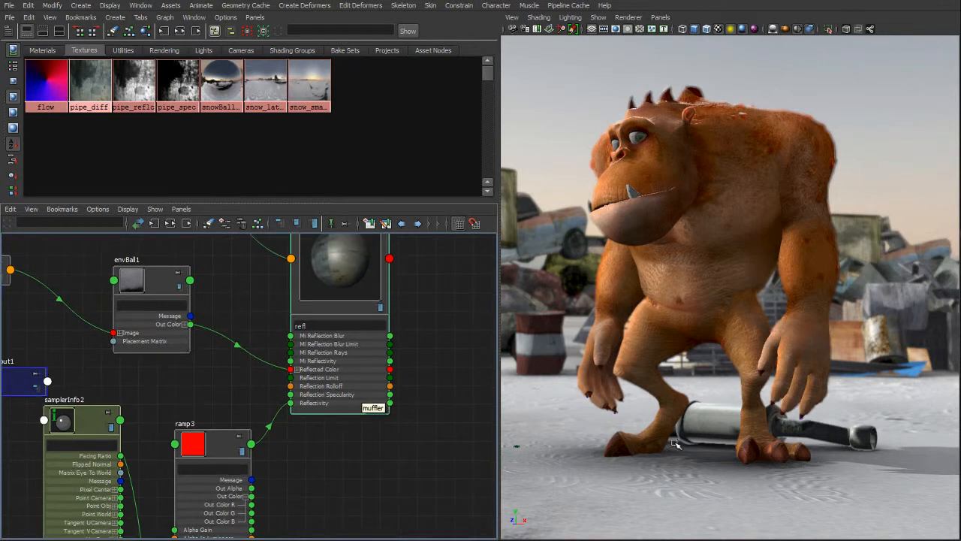
{"action": "right_click_drag", "start_coordinate": [390, 435], "coordinate": [327, 443], "text": "alt"}
{"action": "double_click", "coordinate": [207, 431]}
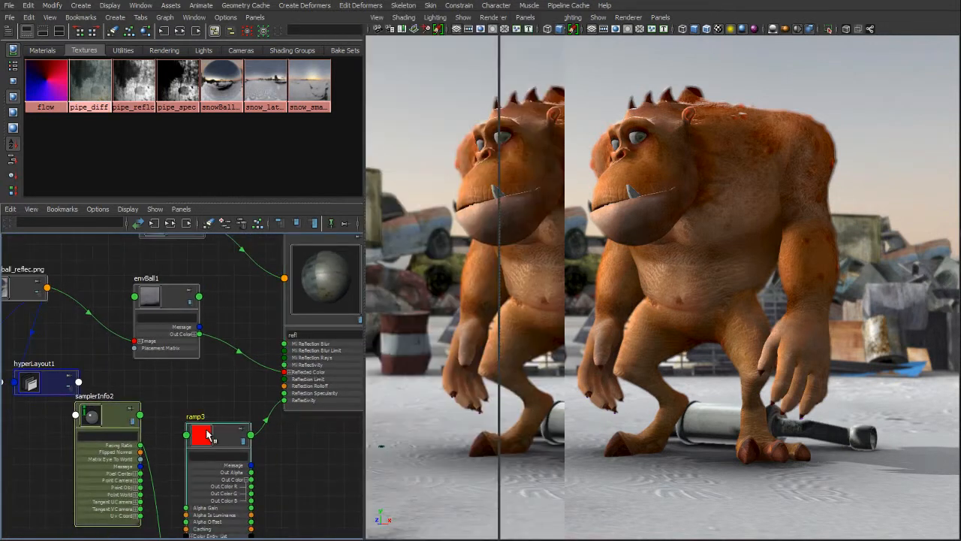
{"action": "left_click", "coordinate": [918, 268]}
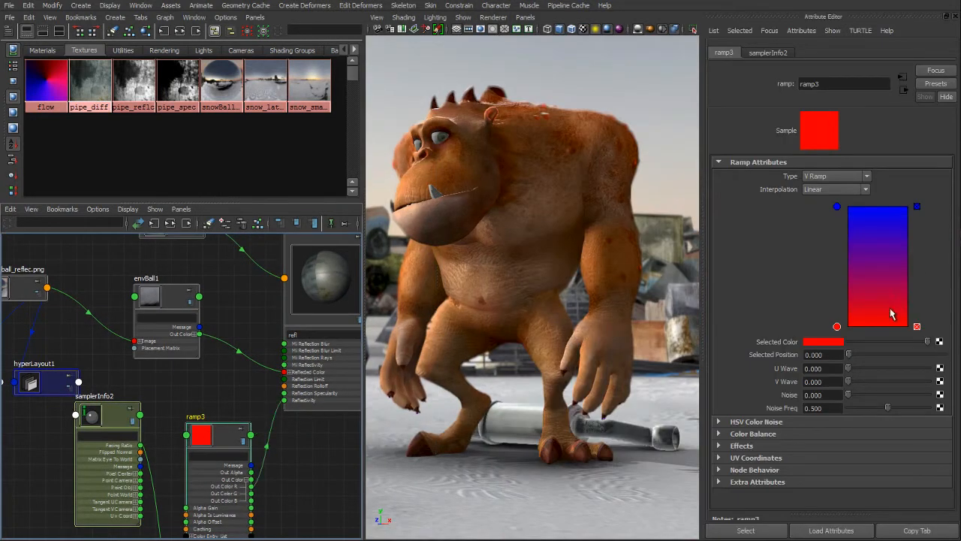
{"action": "left_click_drag", "start_coordinate": [927, 342], "coordinate": [849, 342]}
{"action": "left_click", "coordinate": [838, 206]}
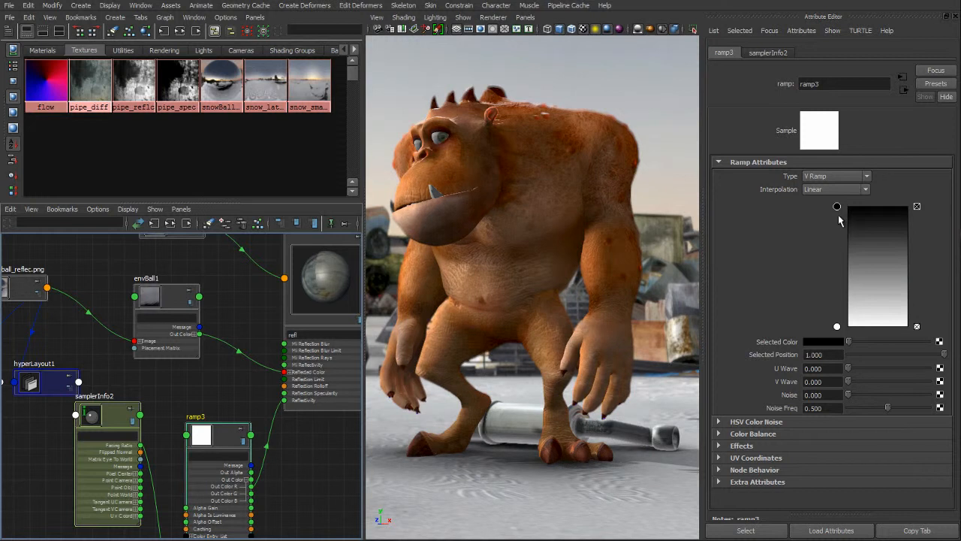
- Move the ramp's black marker to about position 0.715, raise the white marker towards the middle, and lighten the black to dark grey
{"action": "left_click_drag", "start_coordinate": [837, 206], "coordinate": [838, 240]}
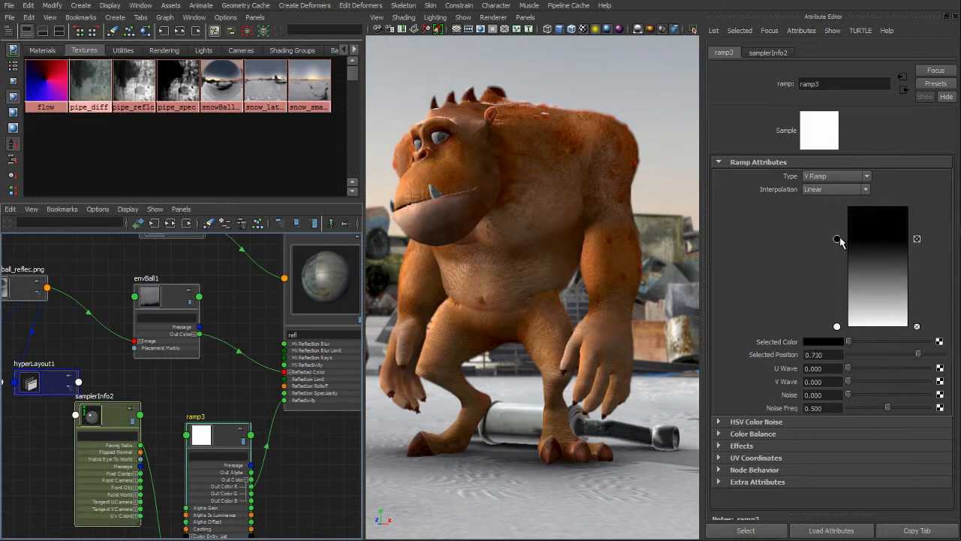
{"action": "left_click_drag", "start_coordinate": [837, 326], "coordinate": [840, 285]}
{"action": "left_click_drag", "start_coordinate": [838, 240], "coordinate": [837, 244]}
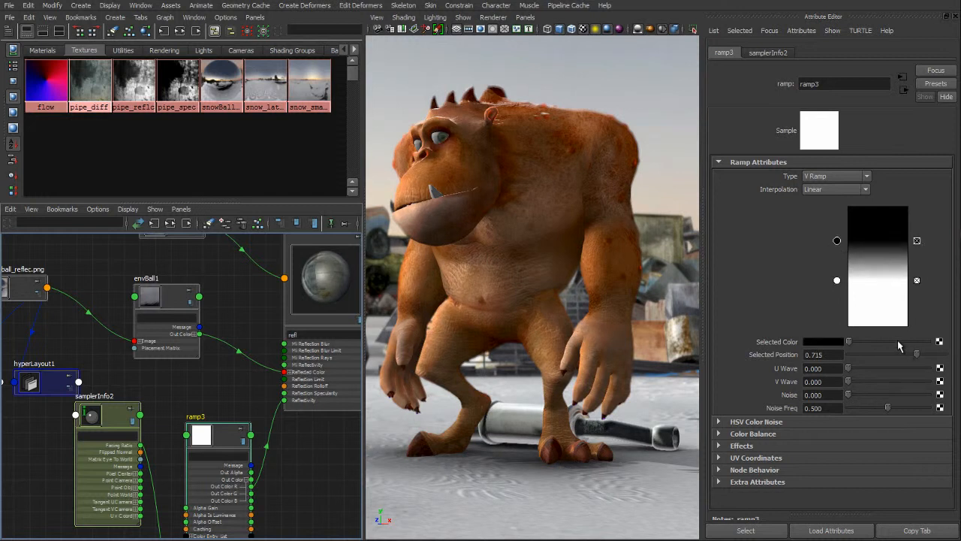
{"action": "left_click_drag", "start_coordinate": [868, 341], "coordinate": [866, 342]}
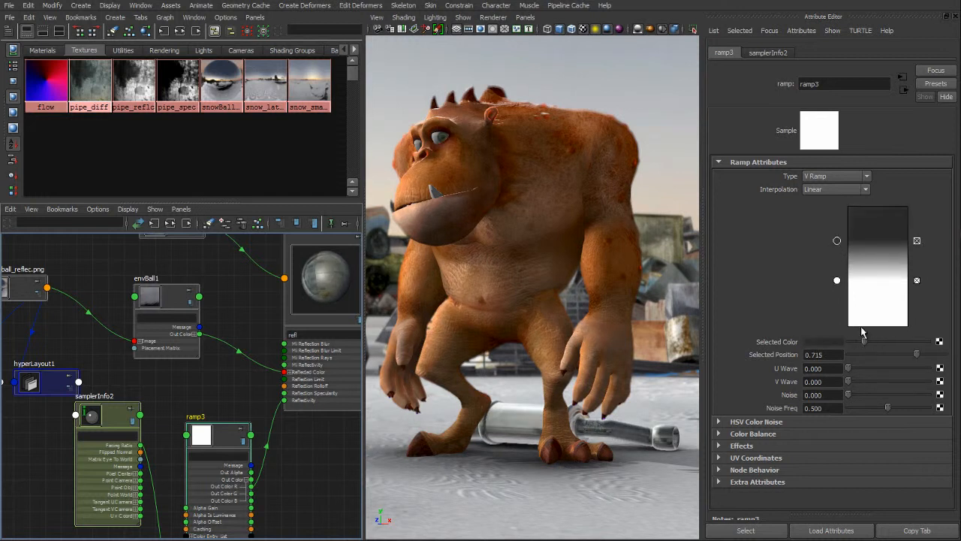
{"action": "left_click_drag", "start_coordinate": [646, 369], "coordinate": [621, 375], "text": "alt"}
{"action": "middle_click_drag", "start_coordinate": [621, 374], "coordinate": [641, 350], "text": "alt"}
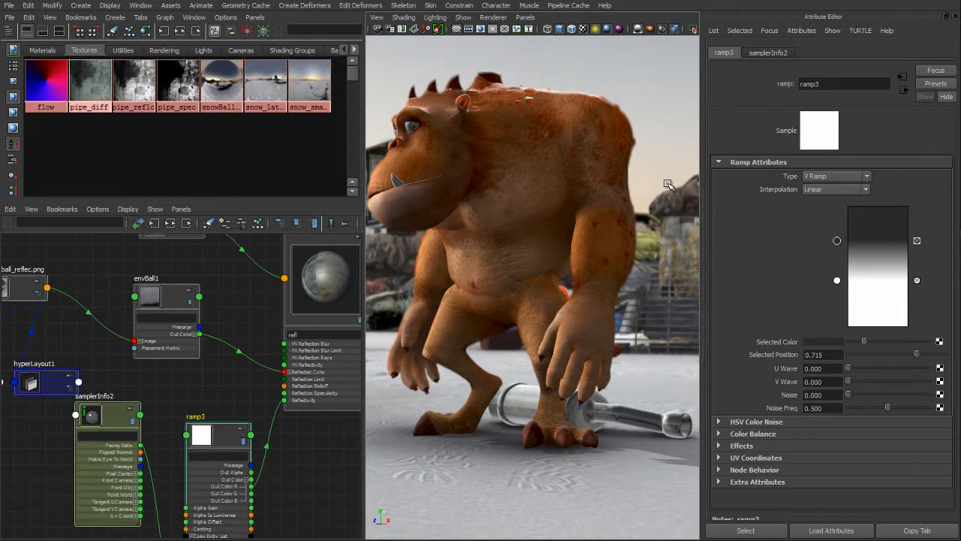
- Replace the Attribute Editor with the Channel Box and collapse all network nodes to hide their attribute lists
{"action": "key", "text": "ctrl+a"}
{"action": "right_click_drag", "start_coordinate": [249, 369], "coordinate": [213, 373], "text": "alt"}
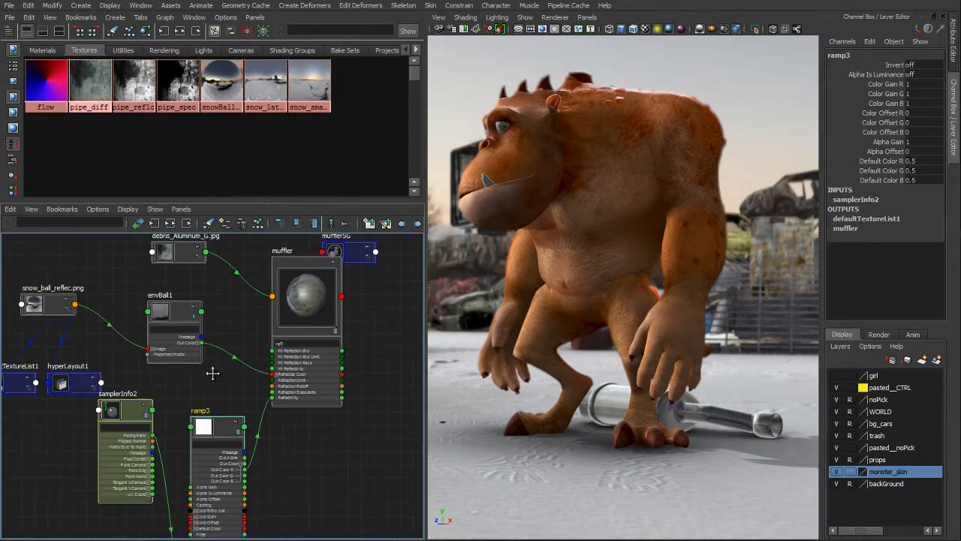
{"action": "left_click", "coordinate": [225, 382]}
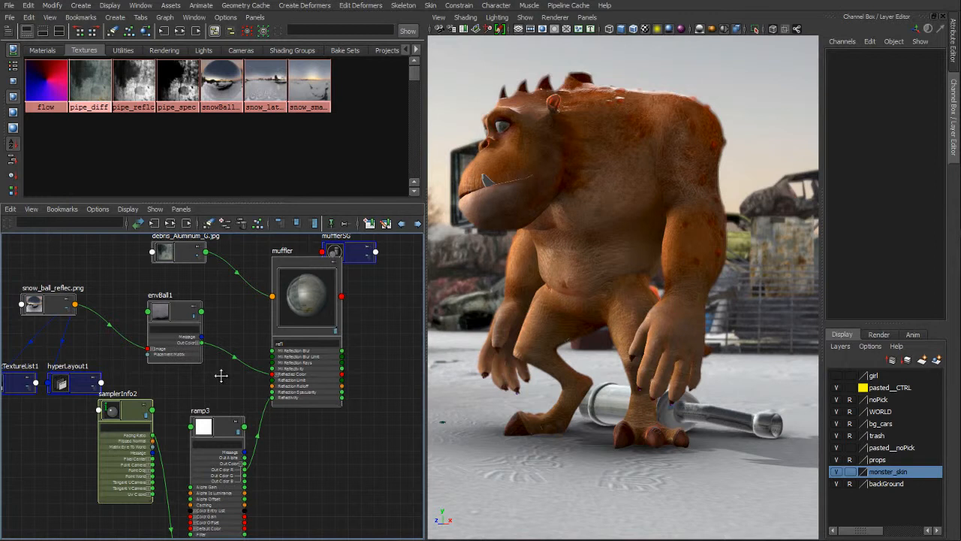
{"action": "key", "text": "1"}
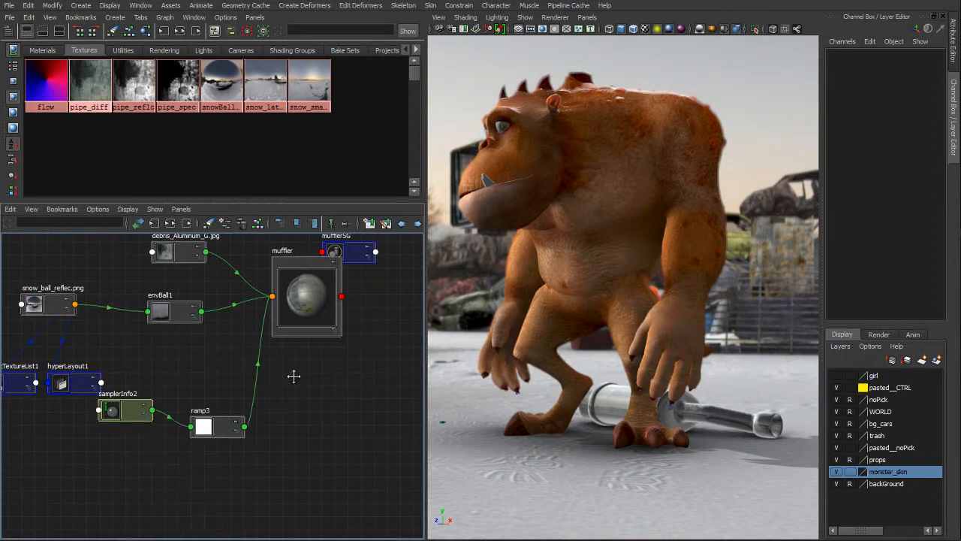
- Rearrange the graph automatically, then centre the muffler node beside its inputs and set the mufflerSG node just after it
{"action": "key", "text": "a"}
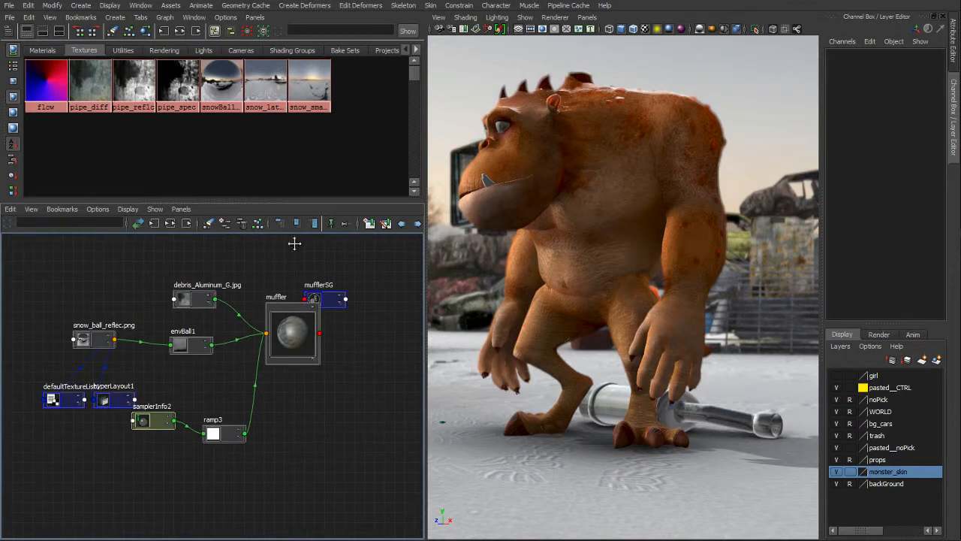
{"action": "left_click", "coordinate": [258, 223]}
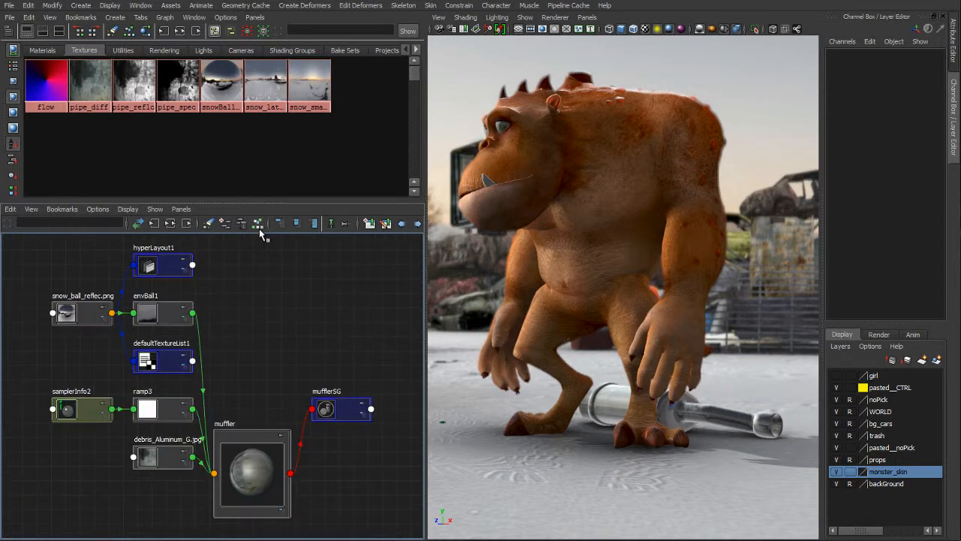
{"action": "left_click", "coordinate": [266, 383]}
{"action": "left_click_drag", "start_coordinate": [267, 382], "coordinate": [264, 342]}
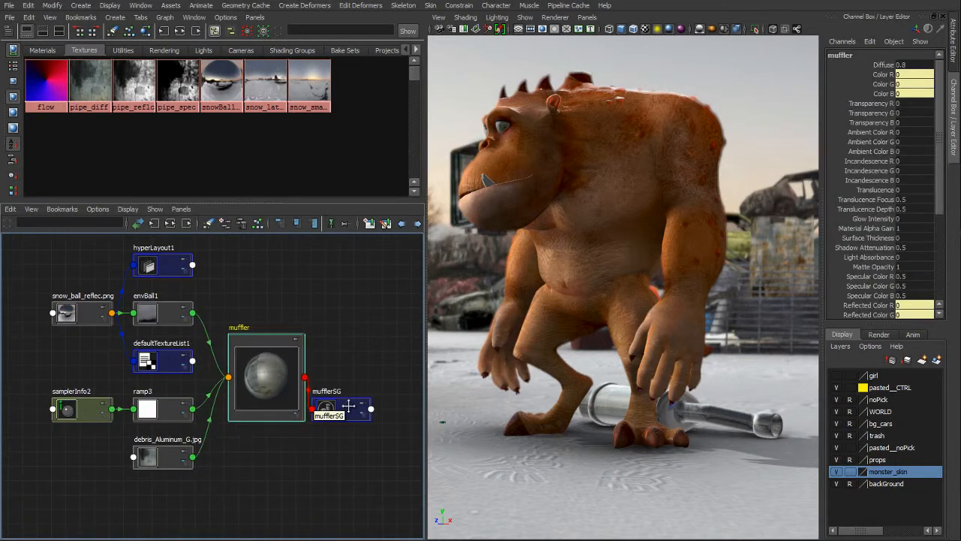
{"action": "left_click_drag", "start_coordinate": [349, 406], "coordinate": [356, 396]}
{"action": "middle_click_drag", "start_coordinate": [383, 294], "coordinate": [367, 299], "text": "alt"}
{"action": "left_click_drag", "start_coordinate": [562, 305], "coordinate": [576, 305], "text": "alt"}
{"action": "middle_click_drag", "start_coordinate": [577, 305], "coordinate": [576, 309], "text": "alt"}
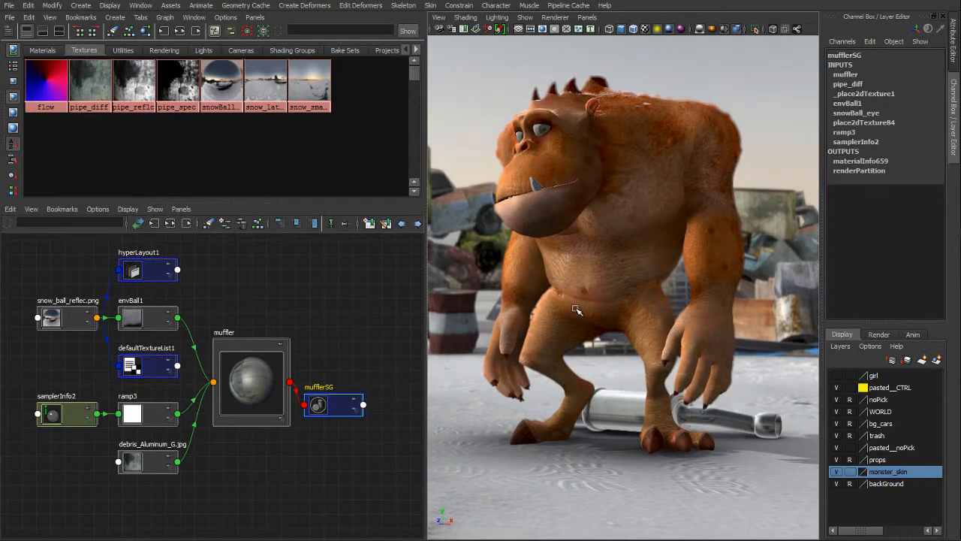